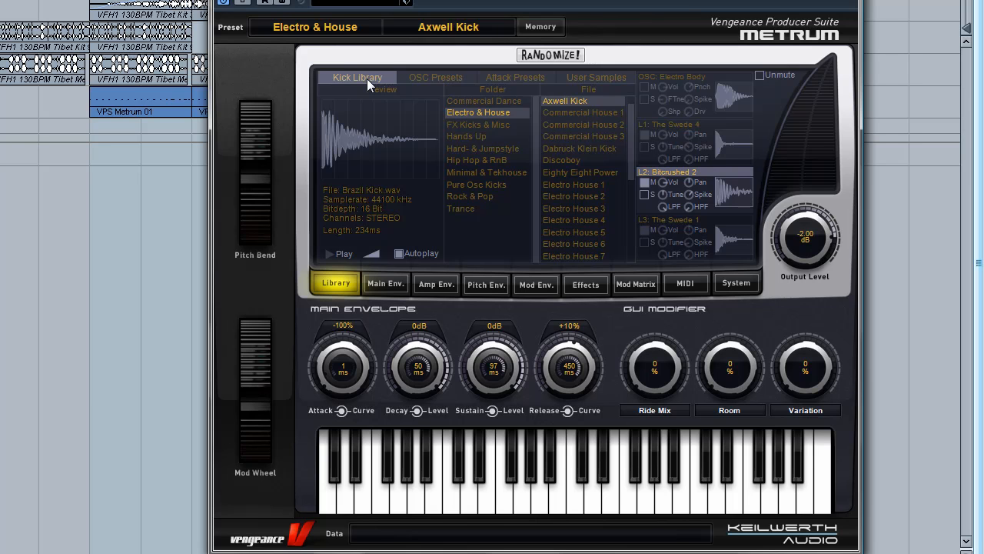
Select the oscillator of the Axwell Kick and unmute layers L1, L2 and L3 one after another to hear each one.
left_click(684, 77)
left_click(674, 73)
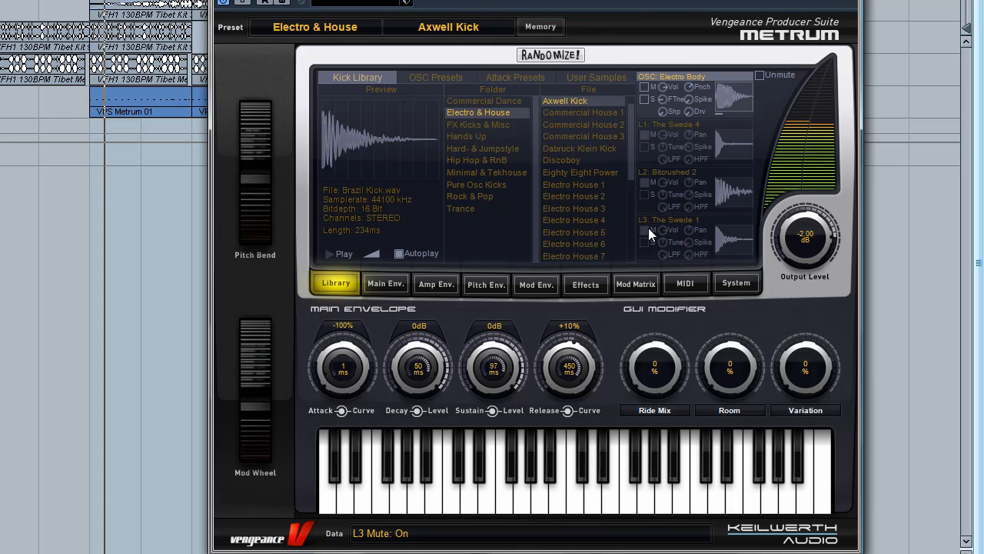
left_click(643, 136)
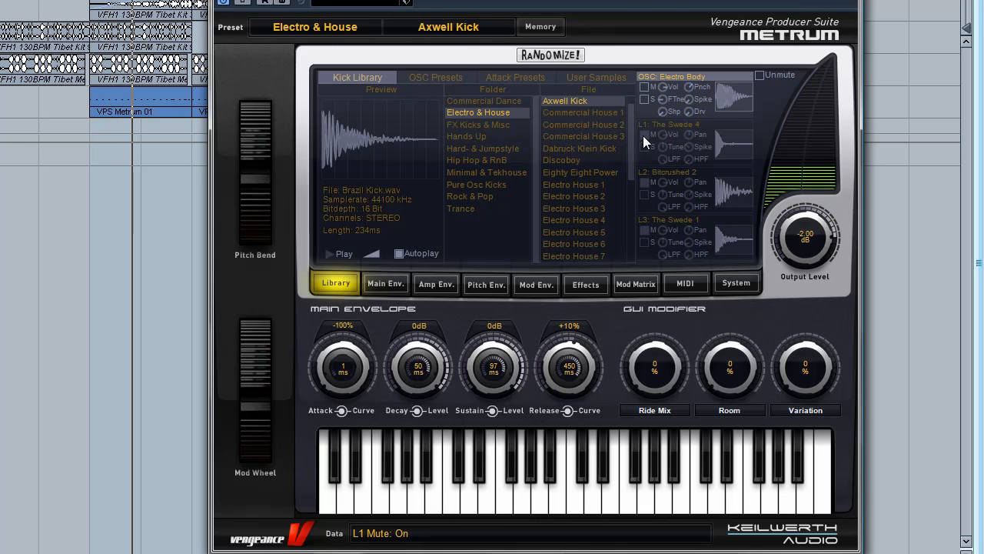
left_click(645, 183)
left_click(645, 183)
left_click(645, 226)
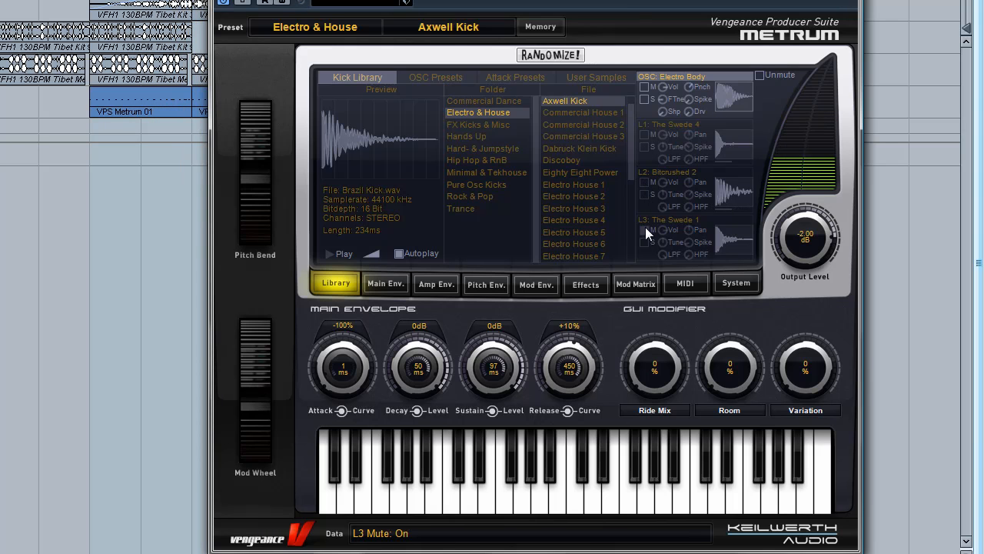
left_click(644, 226)
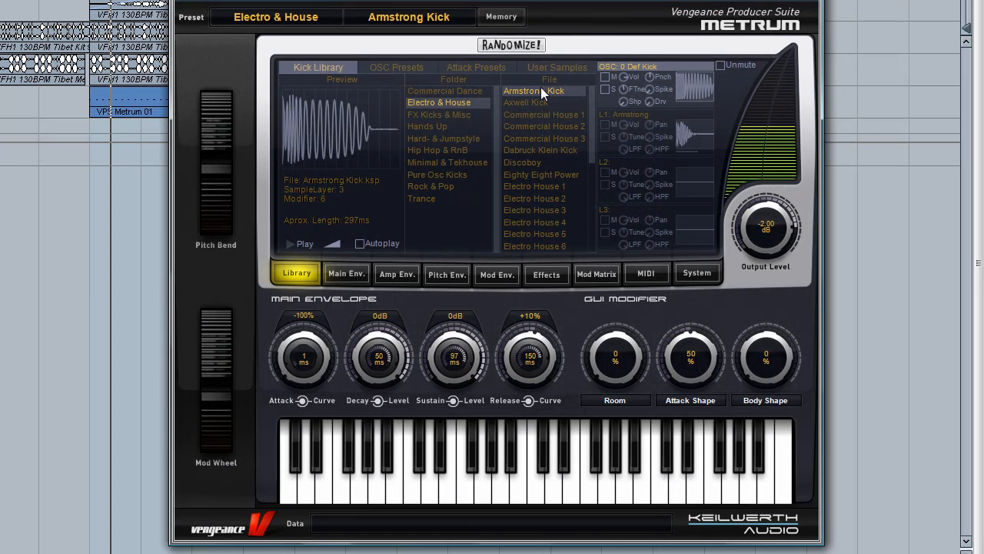
Audition the Axwell Kick, Commercial House 1, Eighty Eight Power and Discoboy presets from the Electro & House folder.
left_click(538, 102)
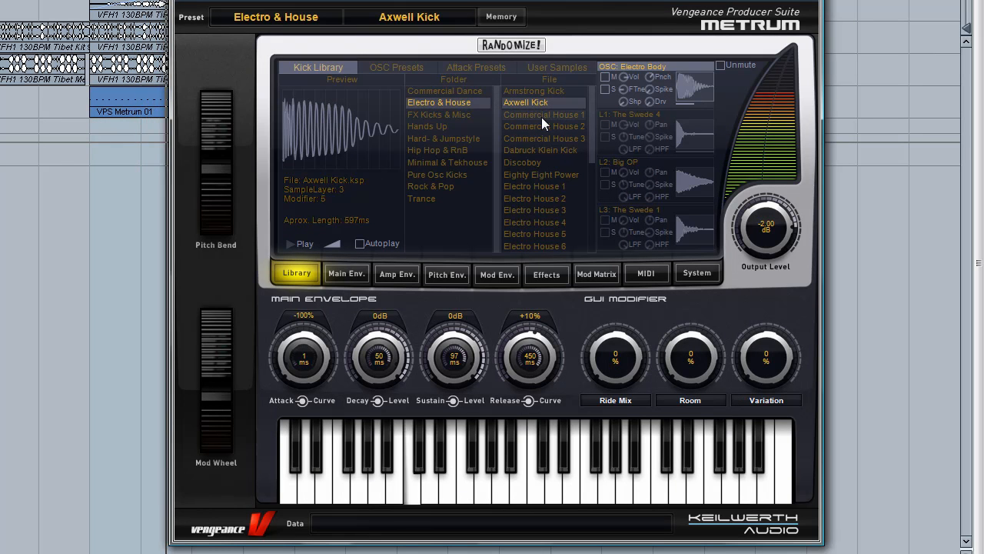
left_click(542, 116)
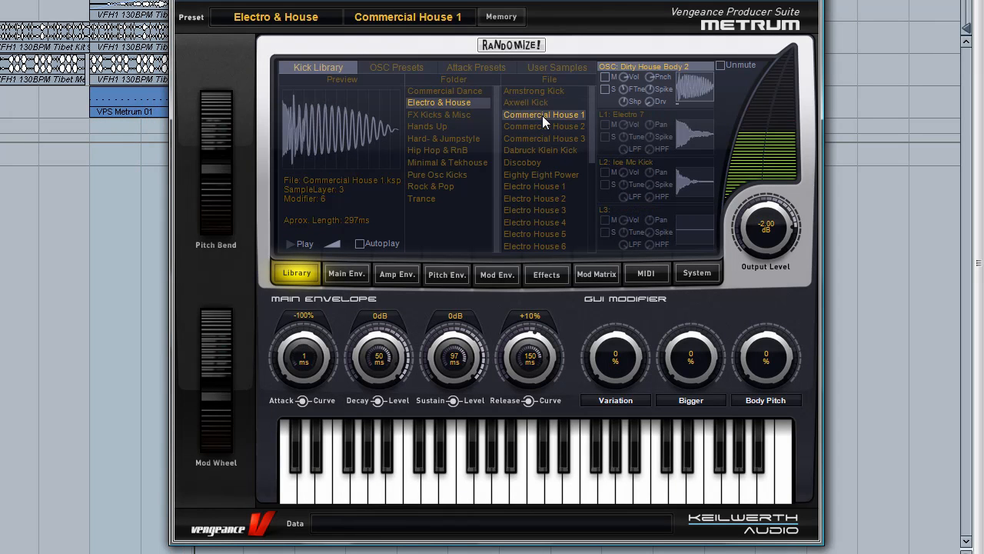
left_click(542, 176)
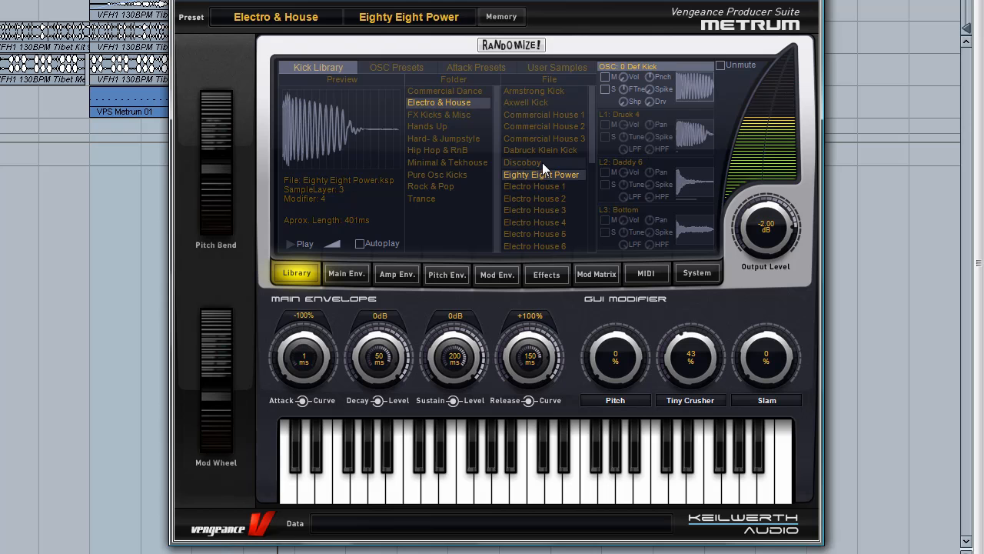
left_click(542, 162)
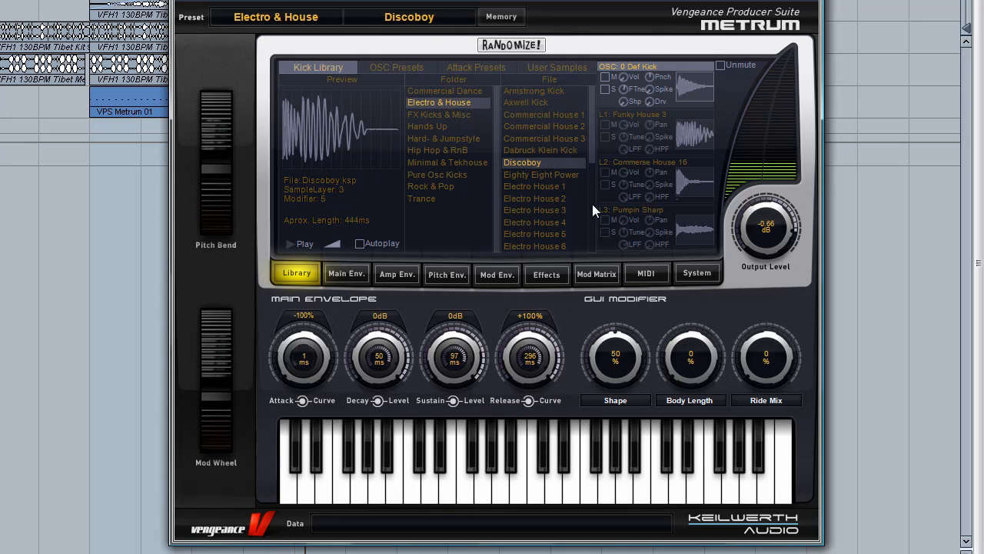
Audition the Gadget Kick, Snappy Groove, Swedekick 1 and Swedekick 3 presets further down the Electro & House folder.
scroll(592, 204, "down", 2)
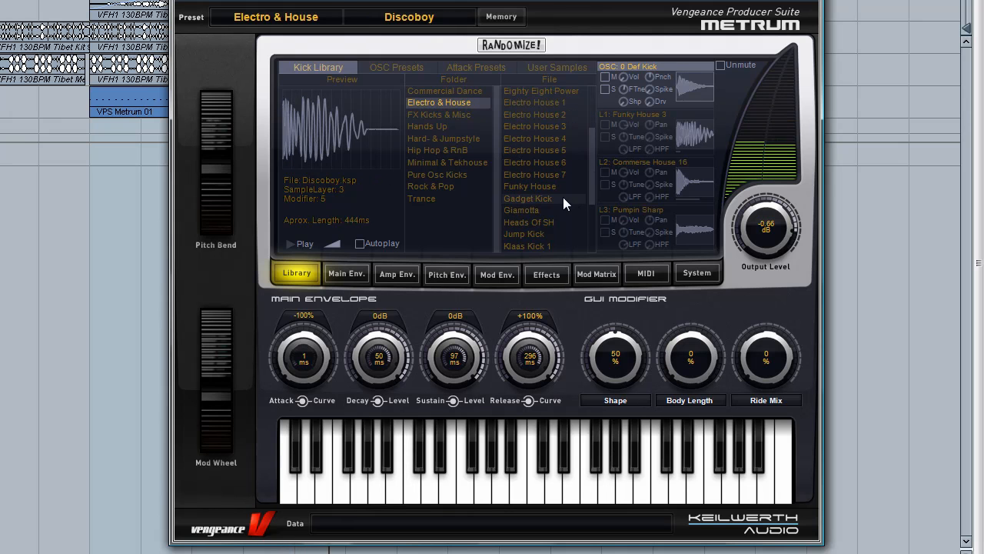
left_click(563, 198)
scroll(591, 223, "down", 2)
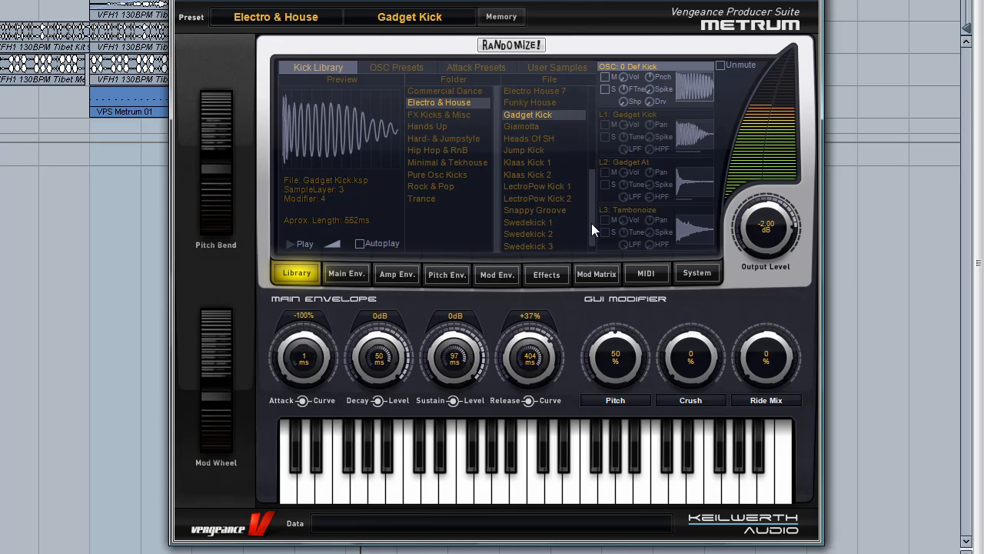
left_click(546, 207)
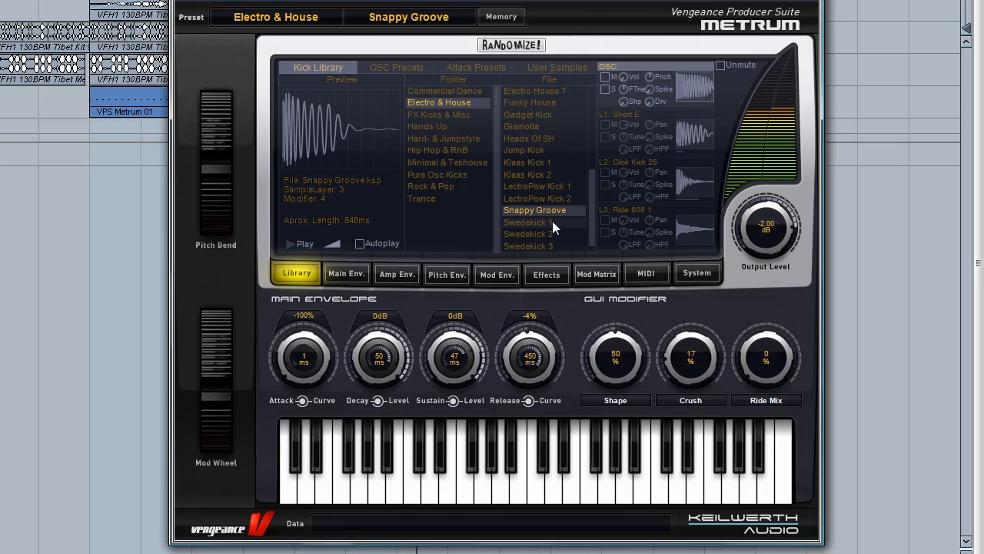
left_click(551, 222)
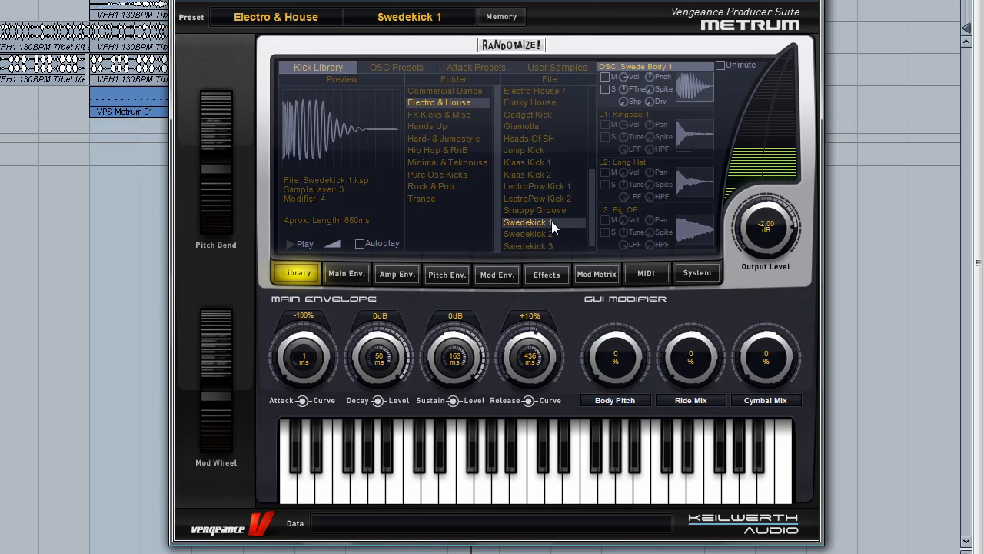
left_click(559, 244)
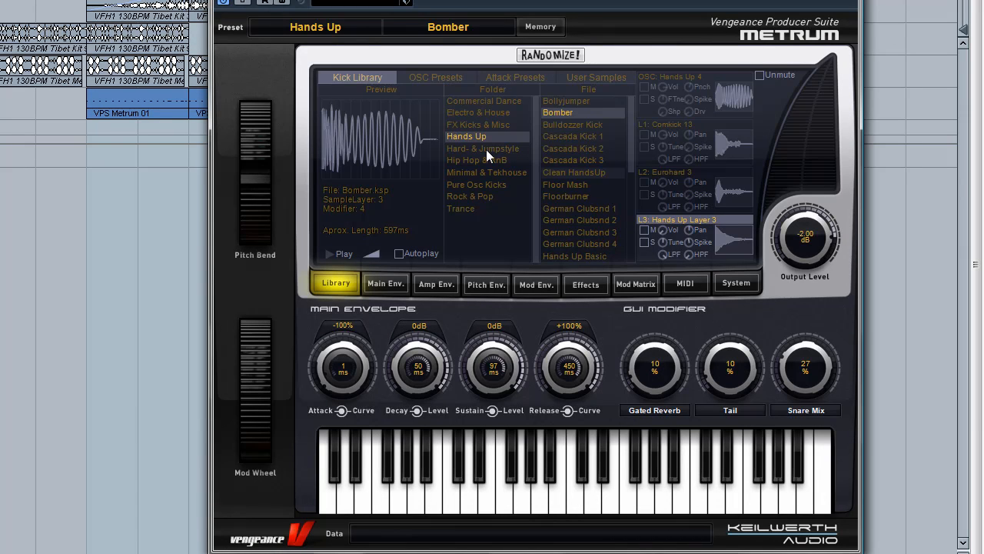
Reset the kick to the Init preset and start playback to hear the default oscillator.
left_click(542, 30)
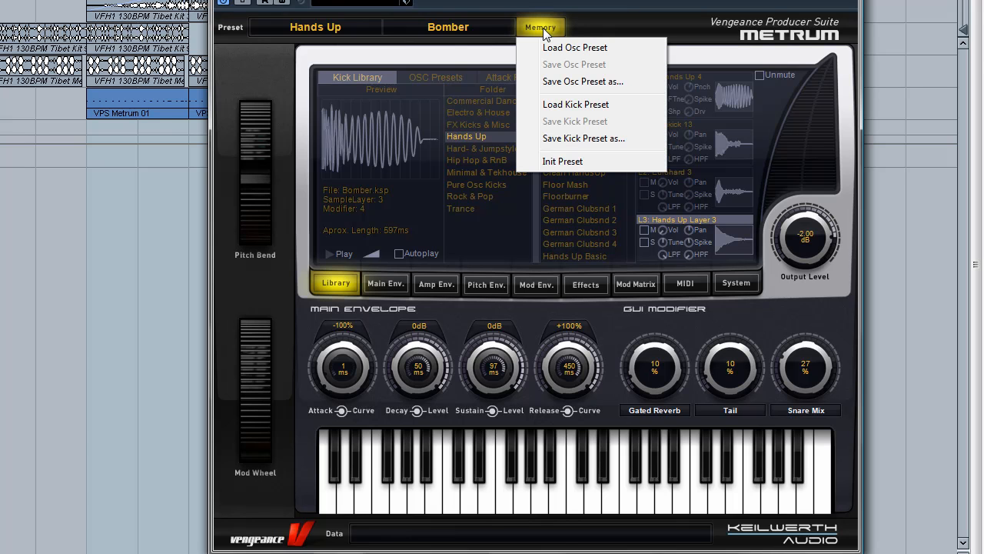
left_click(562, 163)
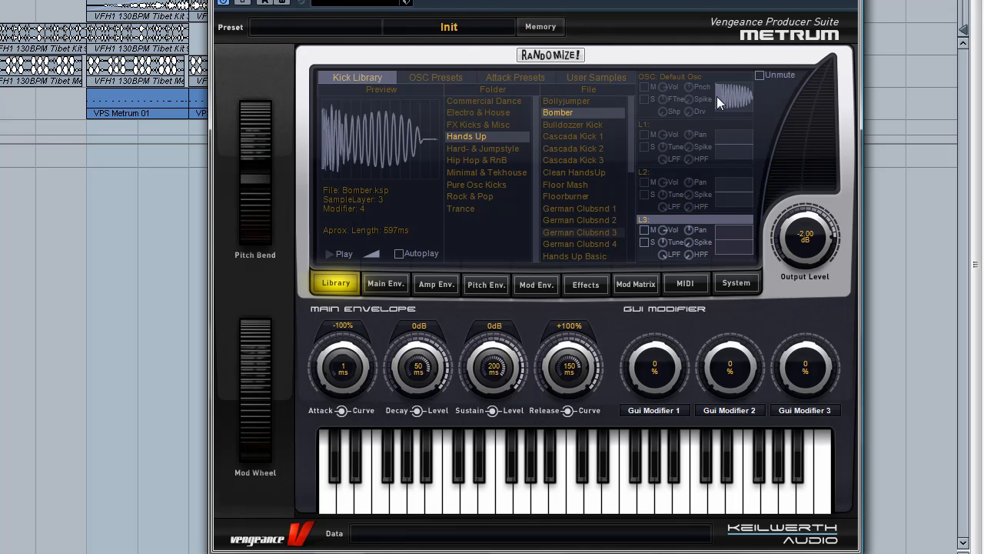
key("space")
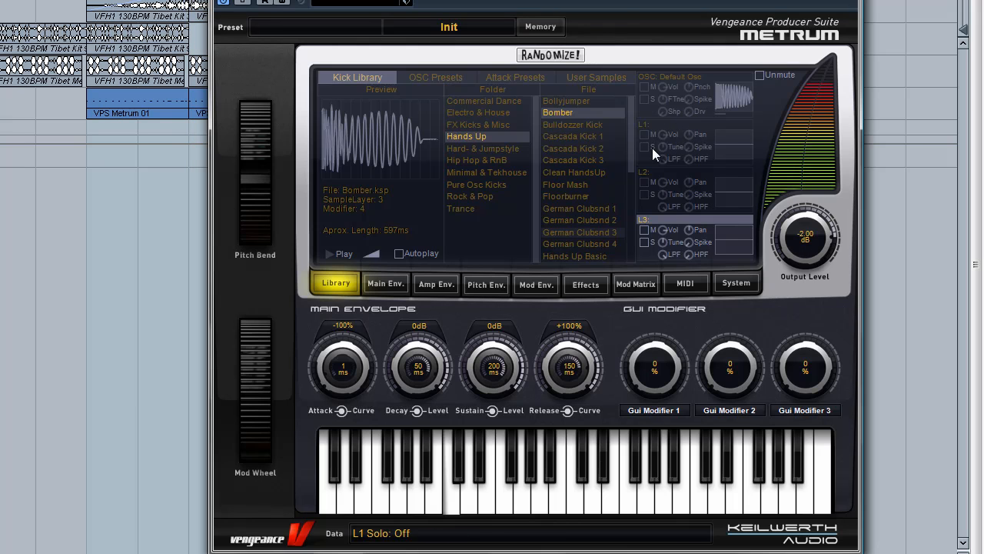
Load the Basical sample from the Commerse Attacks folder of the attack presets into layer L1.
left_click(673, 122)
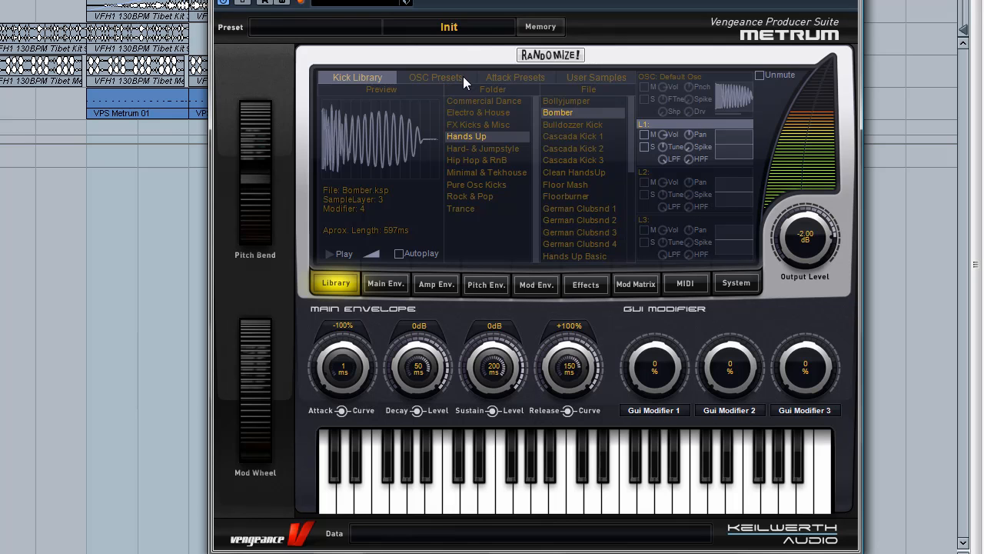
left_click(502, 77)
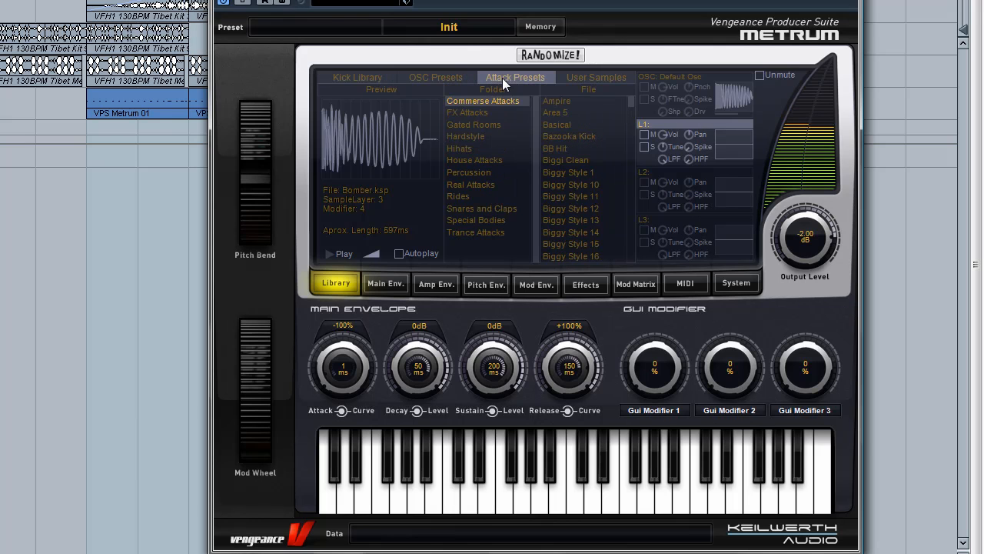
left_click(561, 123)
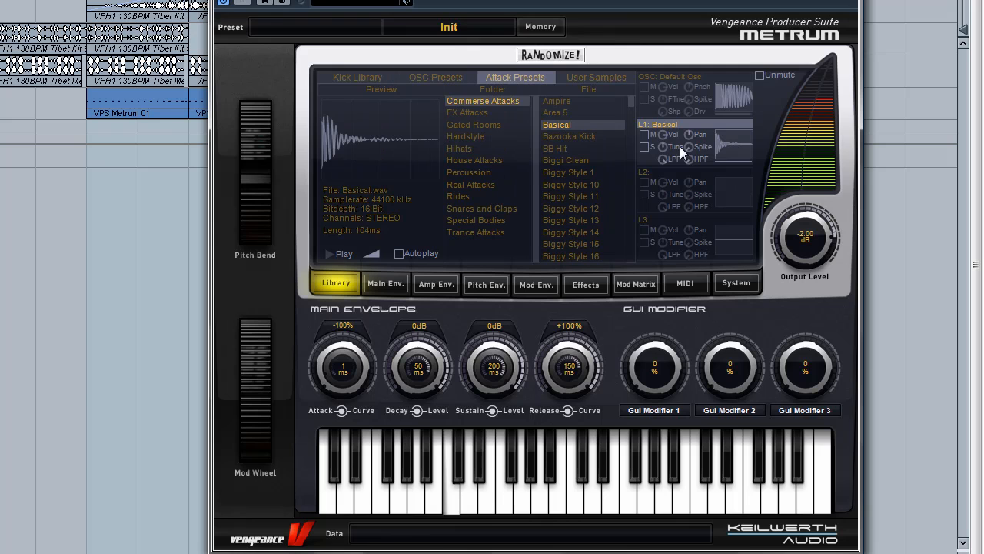
Load Analog Click into layer L2 and Biggi Clean into layer L3, and adjust the volumes of the attack layers.
left_click_drag(663, 115, 654, 174)
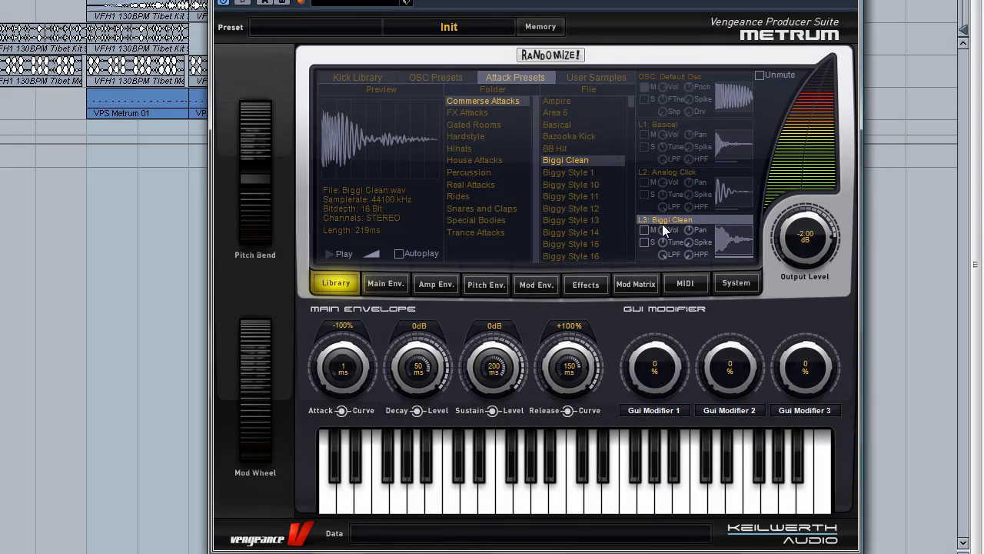
left_click_drag(661, 224, 658, 243)
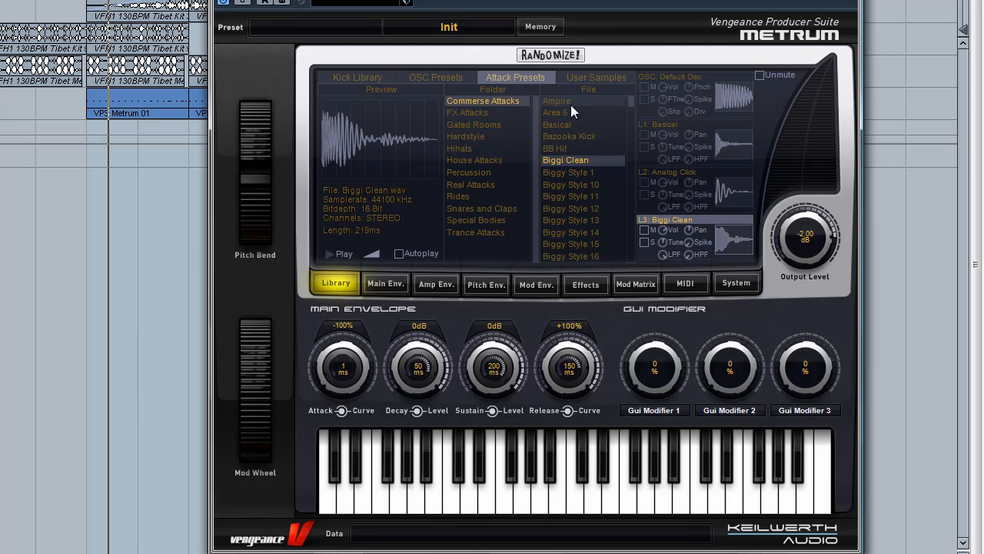
mouse_move(632, 104)
left_mouse_down()
mouse_move(639, 261)
mouse_move(631, 102)
left_mouse_up()
Solo the default oscillator and raise its Punch to 12.00 dB.
mouse_move(690, 129)
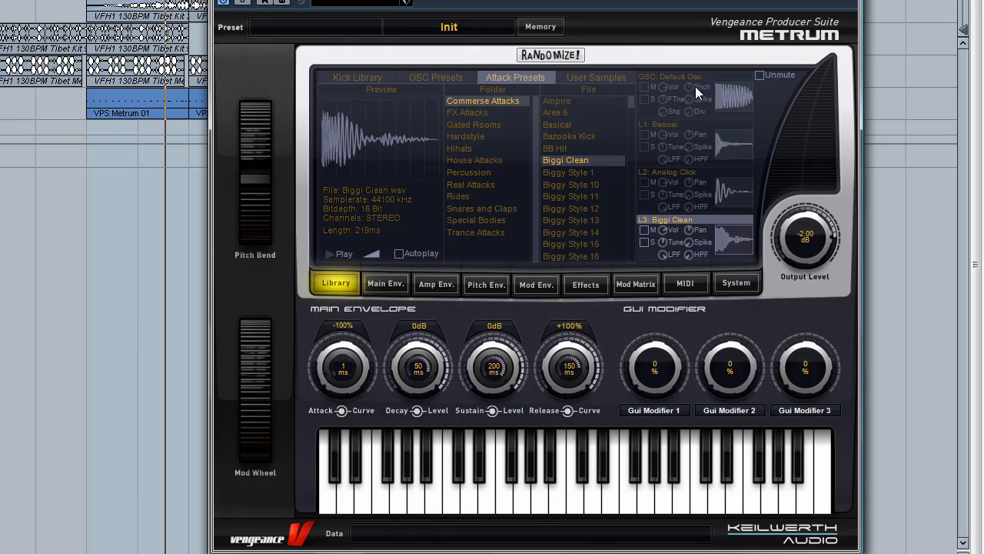
left_click(646, 99)
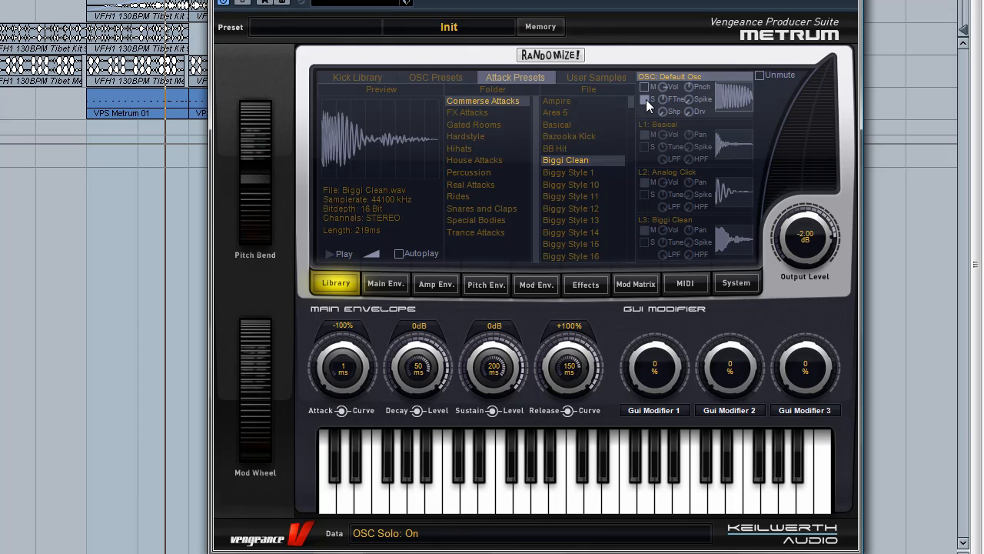
left_click_drag(688, 88, 687, 54)
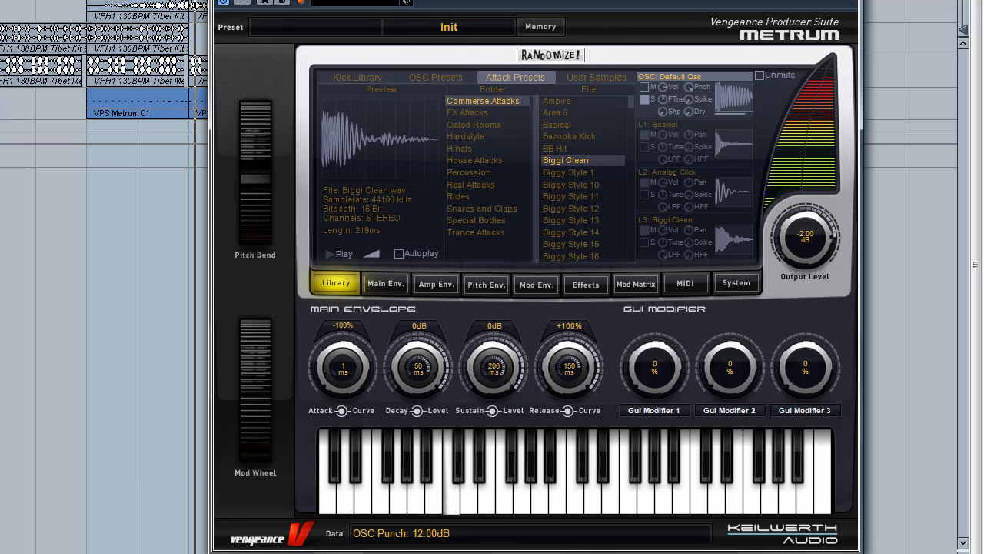
left_click_drag(687, 88, 690, 50)
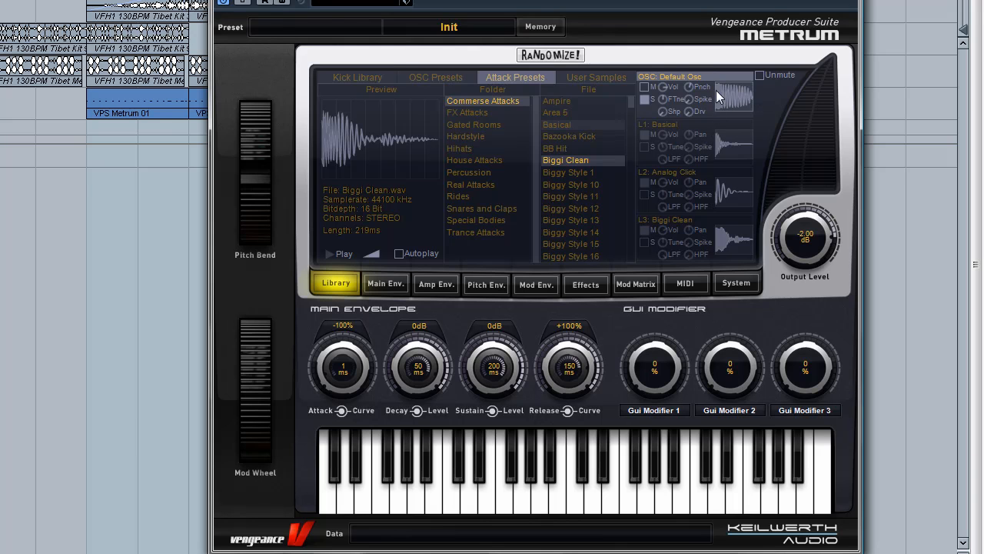
left_click_drag(681, 91, 694, 10)
With the kick playing, adjust the oscillator's Spike and set its Shape to 76%.
key("space")
mouse_move(687, 98)
left_mouse_down()
mouse_move(698, 282)
mouse_move(692, 13)
mouse_move(698, 112)
left_mouse_up()
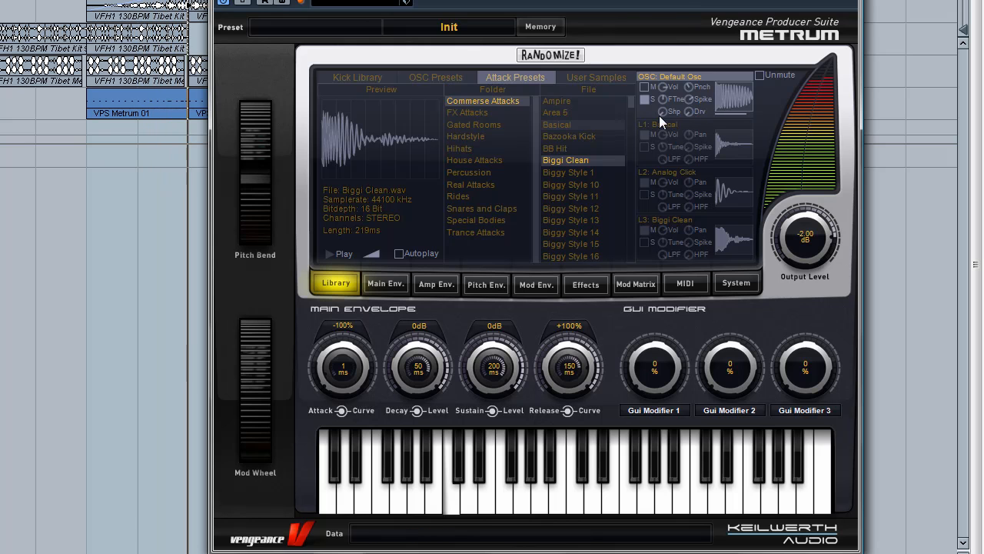
mouse_move(659, 112)
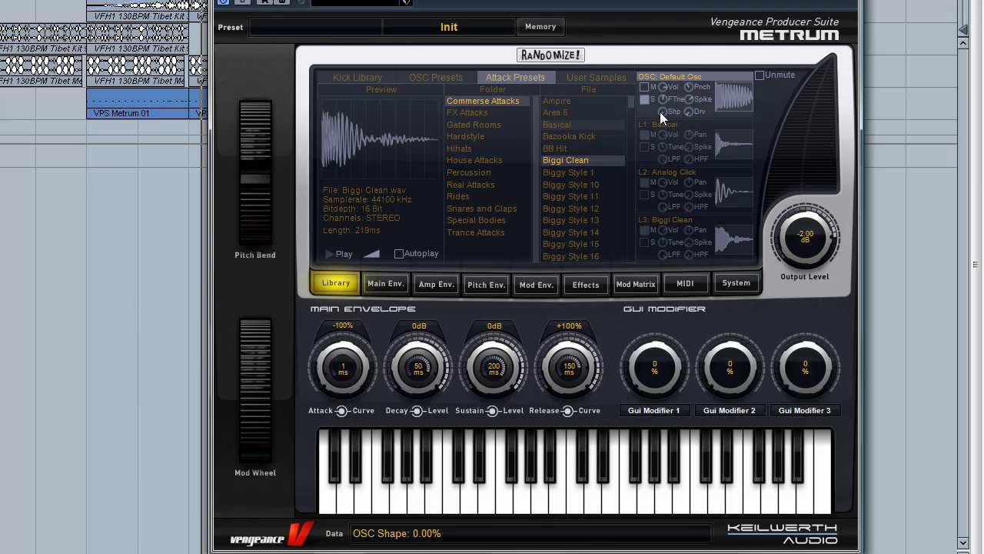
left_click_drag(659, 112, 669, 8)
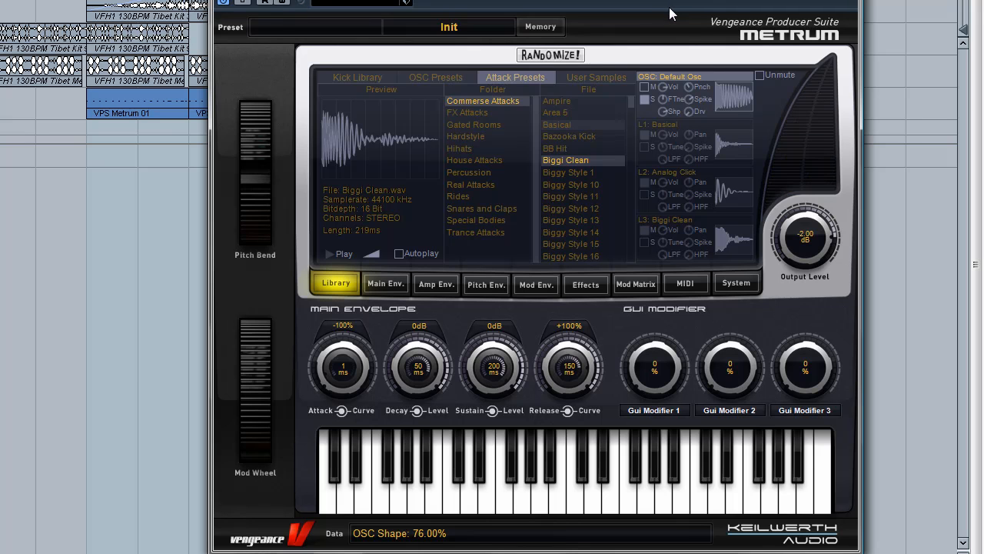
Adjust the oscillator's Drive amount.
mouse_move(688, 112)
left_click_drag(685, 111, 687, 151)
mouse_move(687, 151)
left_click(680, 122)
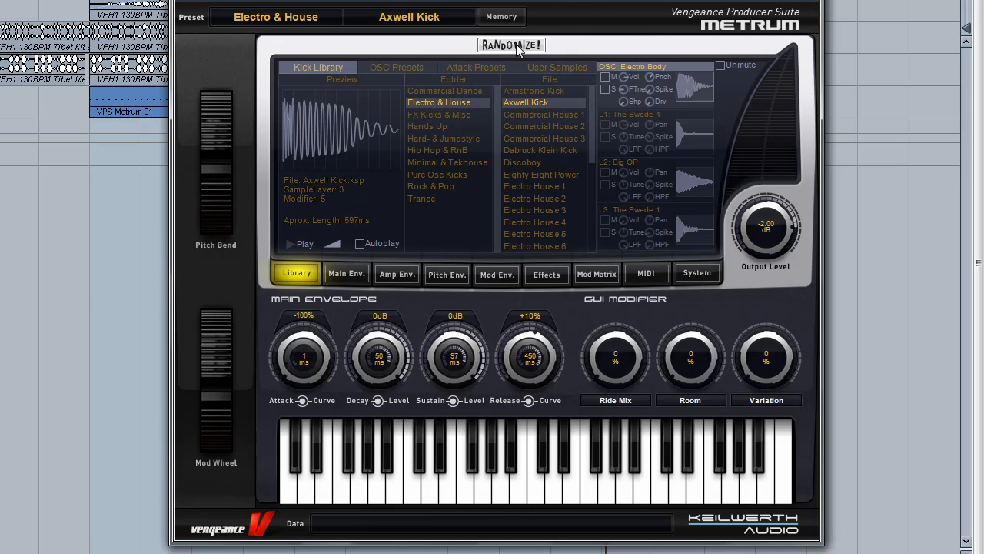
Examine the Randomizer options in the system settings and the randomize command for the Axwell Kick's oscillator.
left_click(701, 275)
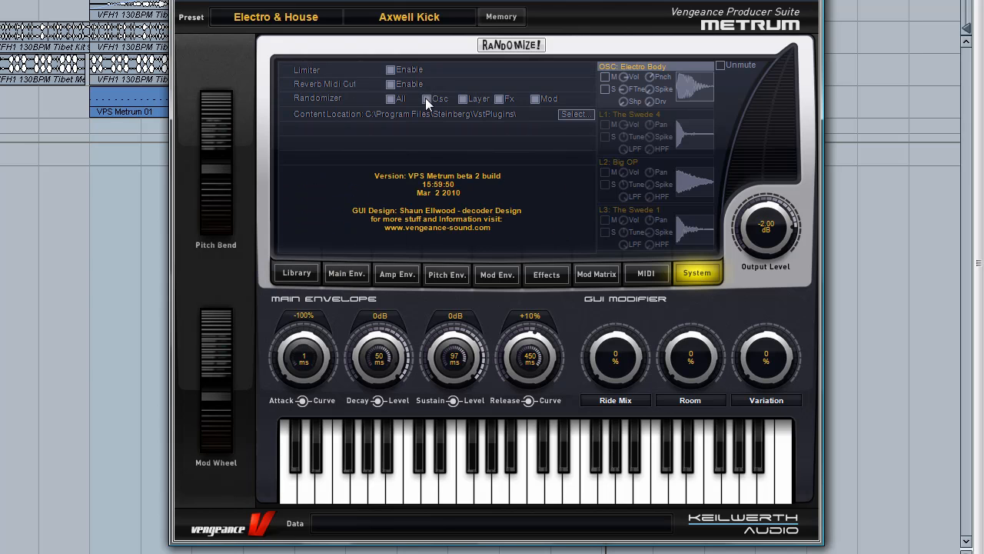
left_click(391, 101)
left_click(391, 100)
left_click(299, 274)
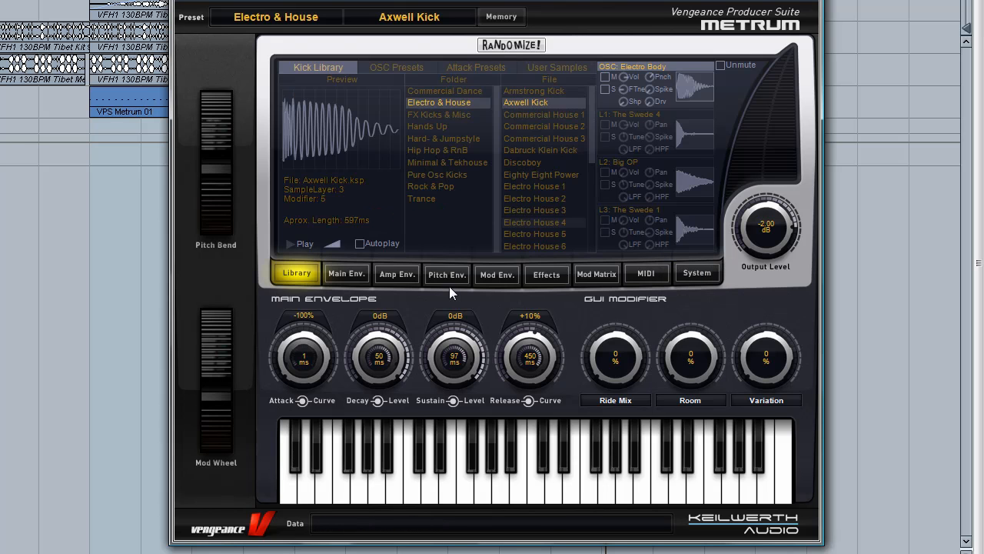
right_click(621, 70)
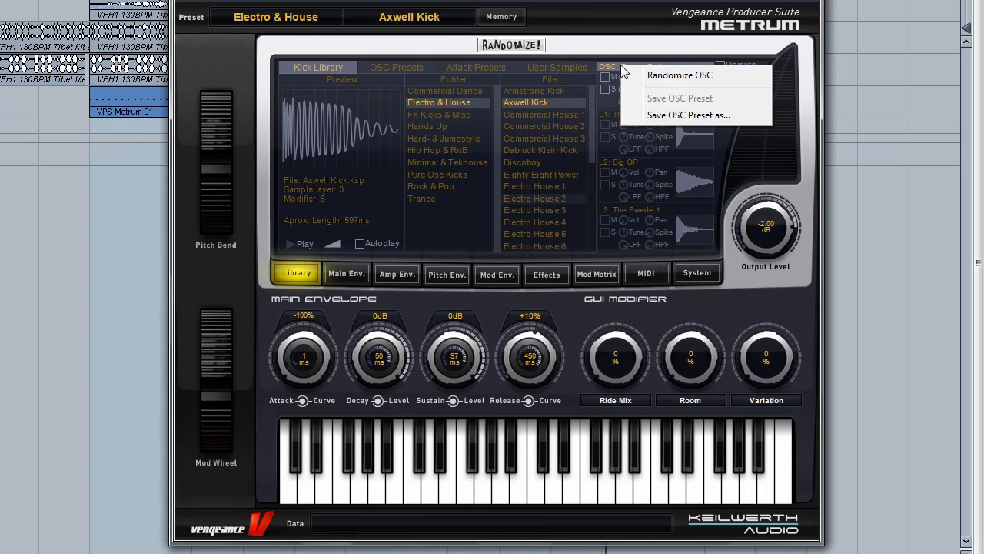
left_click(615, 67)
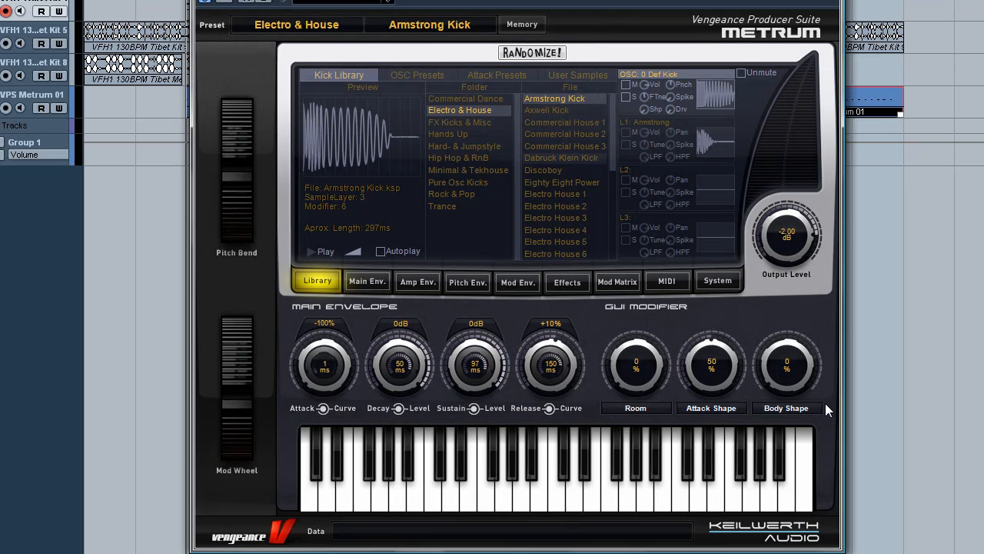
Randomize the whole Armstrong Kick preset twice to generate new kick variations.
left_click(529, 53)
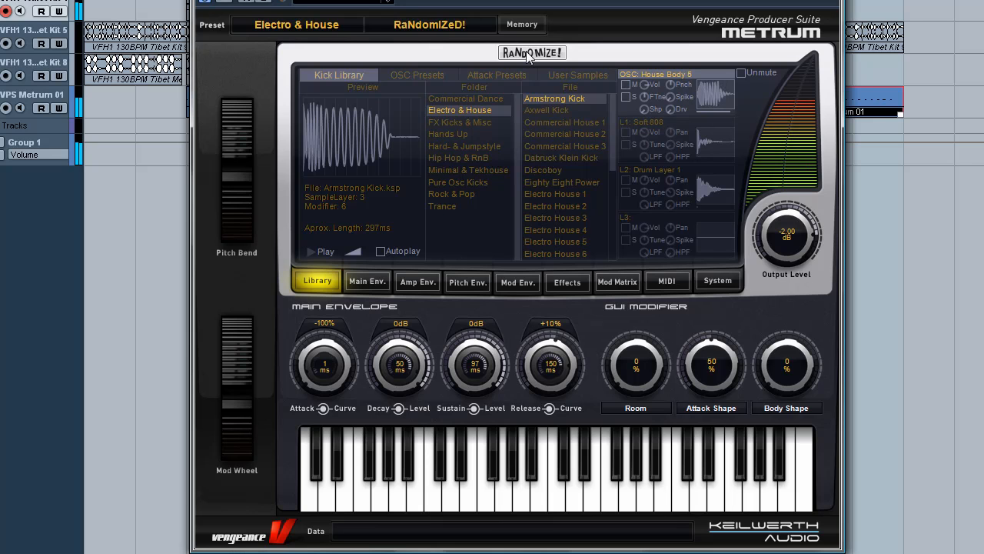
left_click(528, 54)
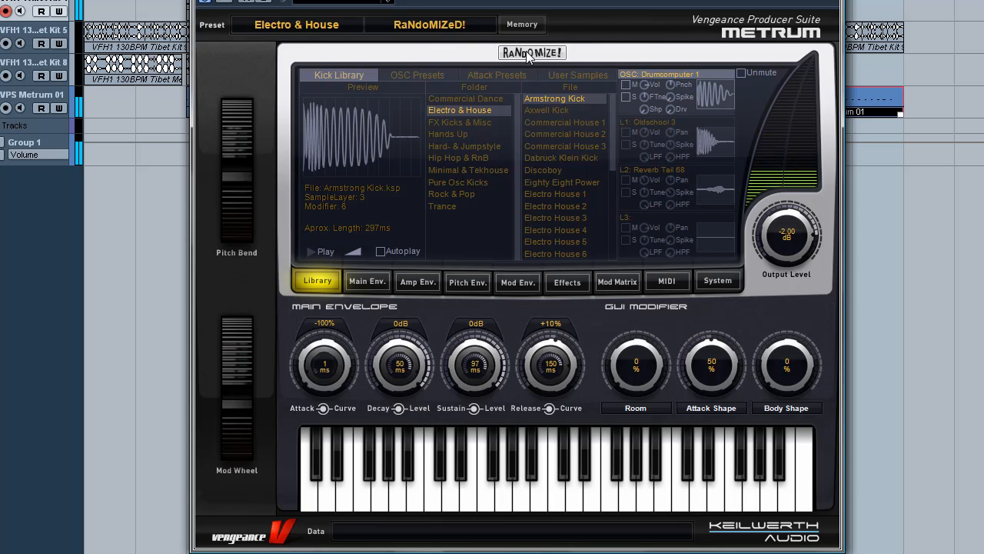
Generate one more random variation of the whole Armstrong Kick preset.
left_click(529, 53)
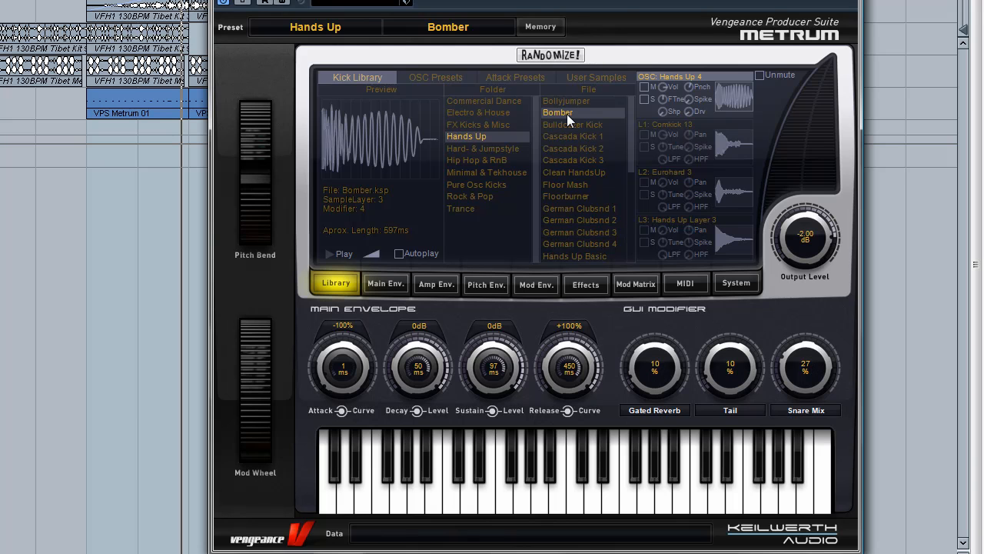
Play the Bomber kick from the Hands Up folder and raise its Gated Reverb and Tail modifiers.
key("KP_1")
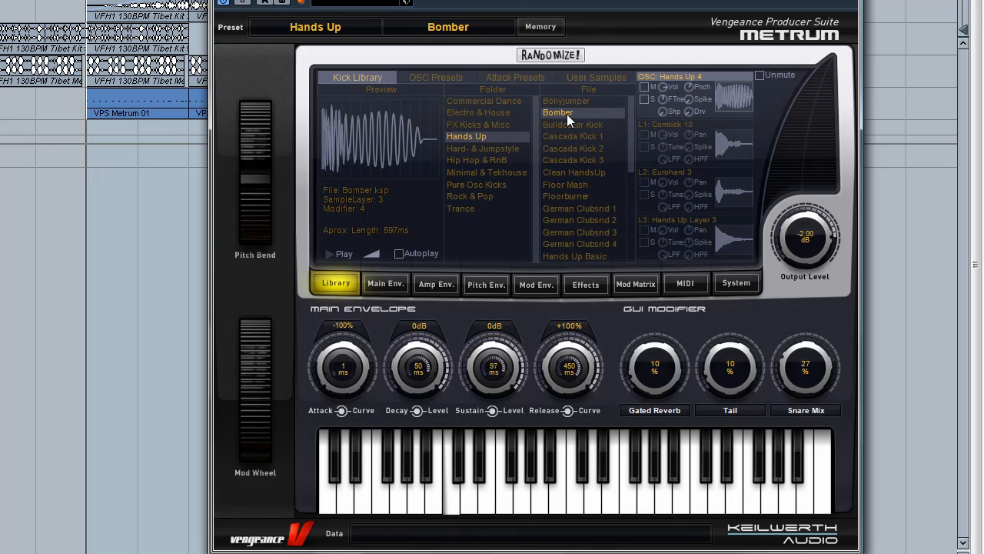
key("space")
left_click_drag(640, 369, 640, 116)
left_click_drag(730, 376, 722, 28)
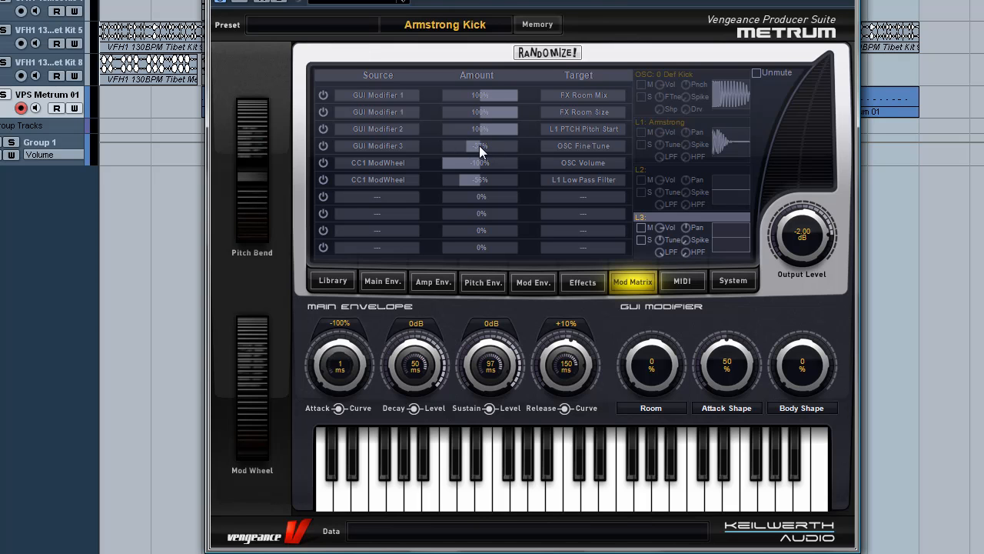
Examine the available modulation sources and targets for the first modulation matrix slot of the Armstrong Kick.
left_click(373, 95)
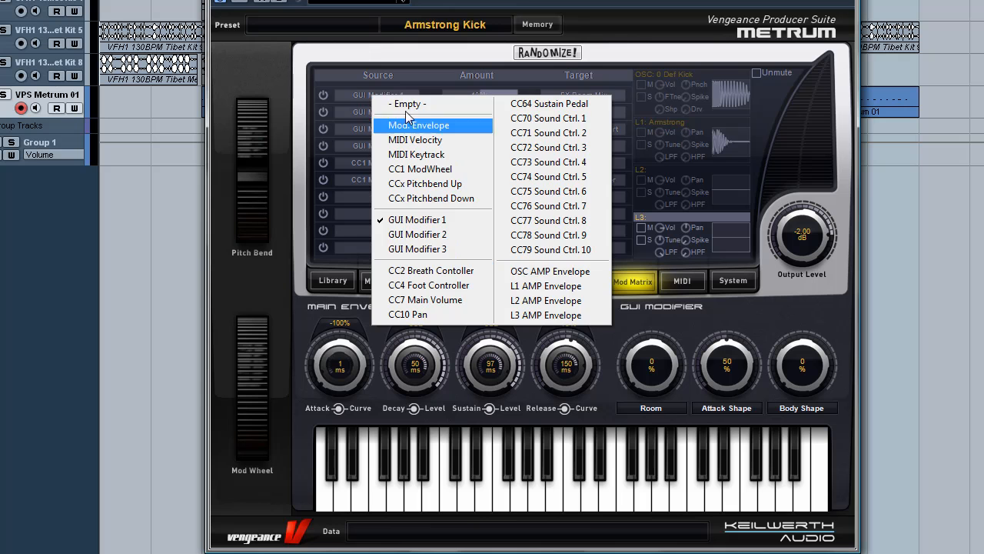
left_click(608, 73)
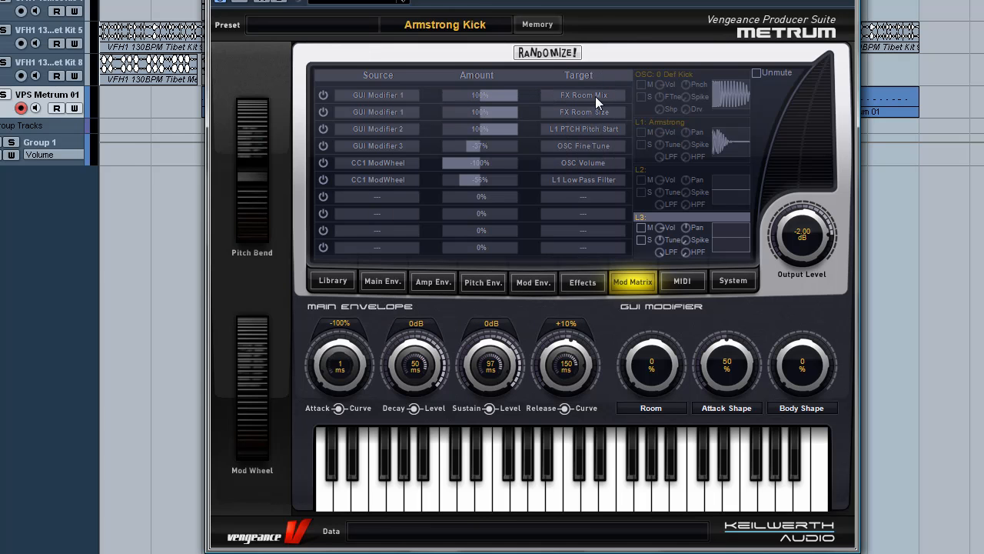
left_click(595, 96)
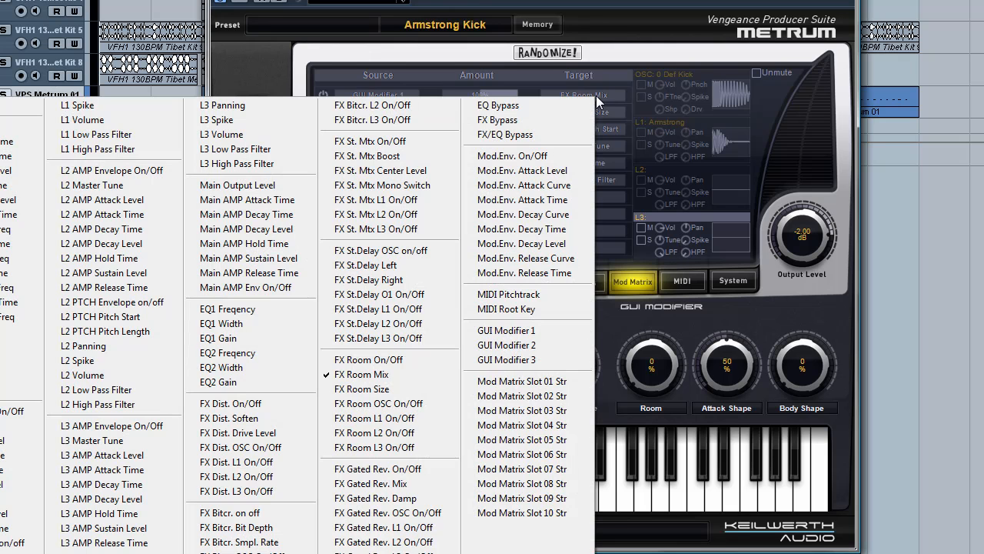
left_click(574, 79)
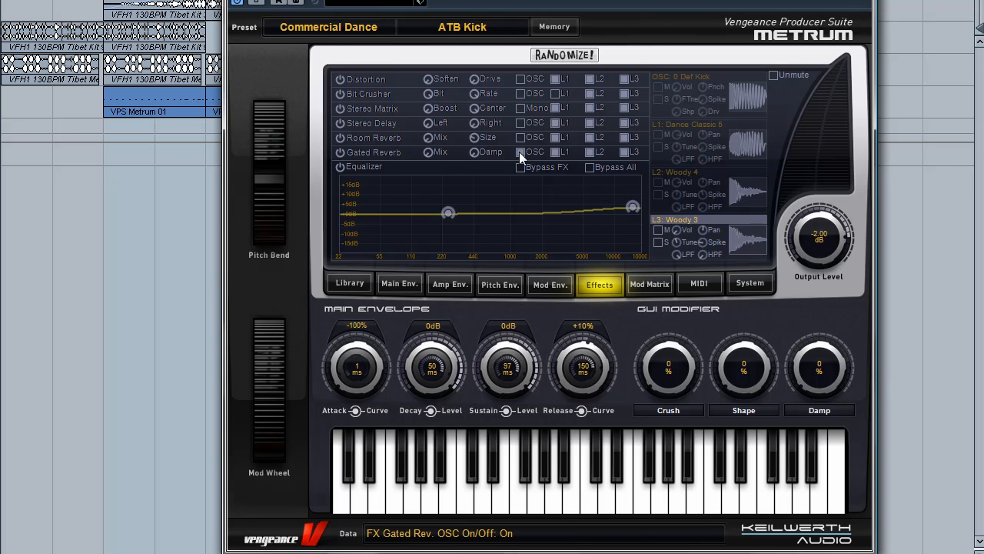
Shape the ATB Kick's main envelope to 14 ms attack, 32 ms decay at -8 dB, 59 ms sustain at -11 dB and 417 ms release.
left_click(350, 282)
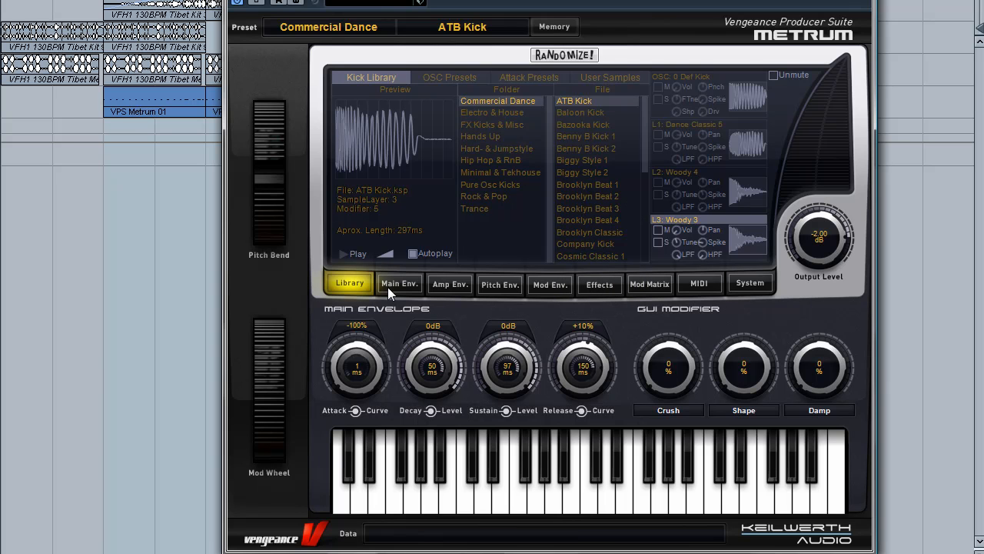
left_click(405, 283)
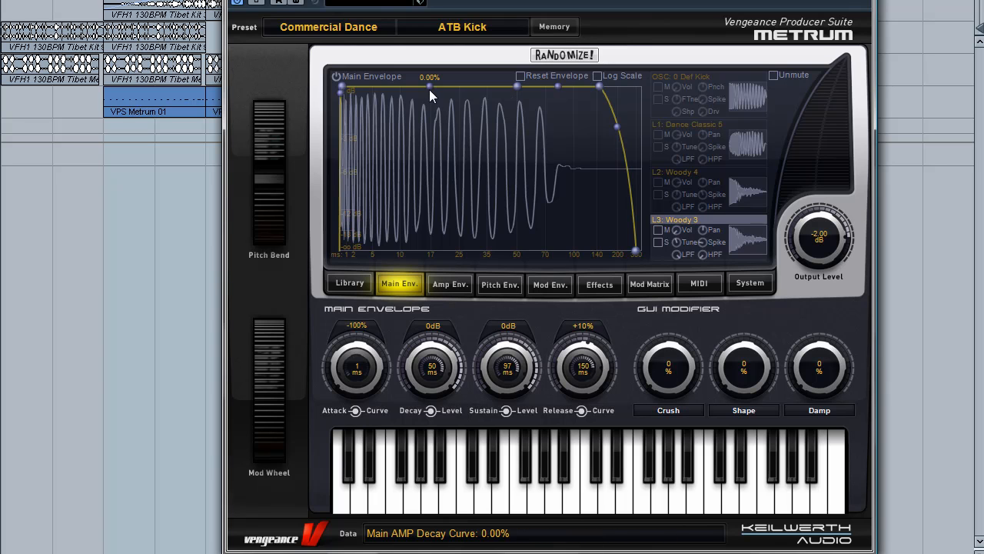
left_click_drag(429, 86, 411, 147)
left_click_drag(526, 87, 509, 185)
left_click_drag(596, 86, 584, 202)
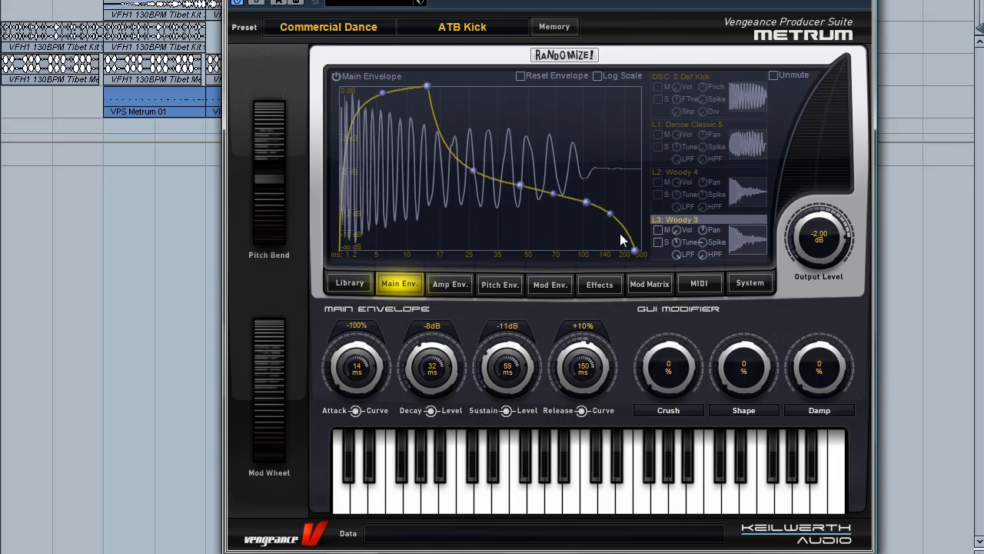
mouse_move(636, 246)
left_mouse_down()
mouse_move(599, 247)
mouse_move(653, 238)
left_mouse_up()
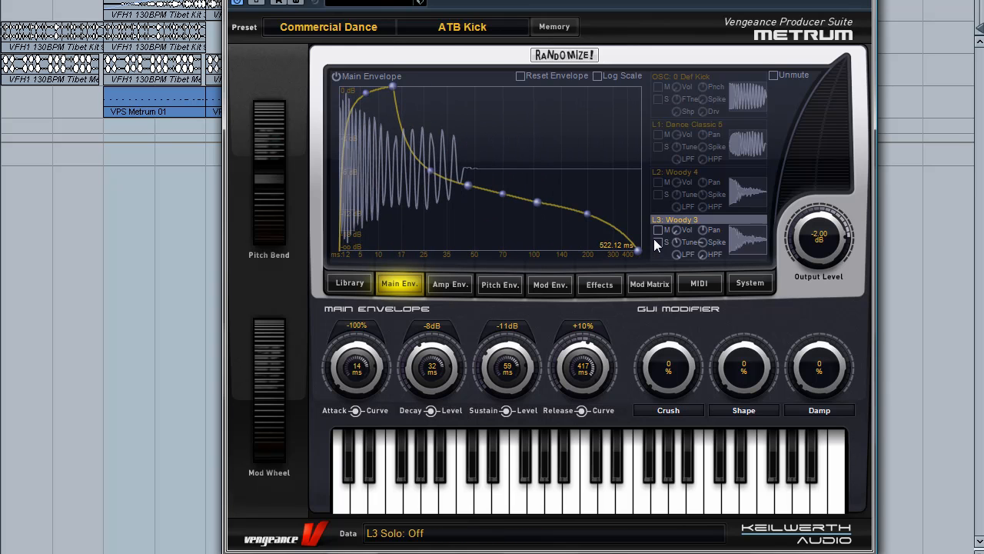
Reset the main envelope and switch its logarithmic time scale on and back off.
left_click(521, 77)
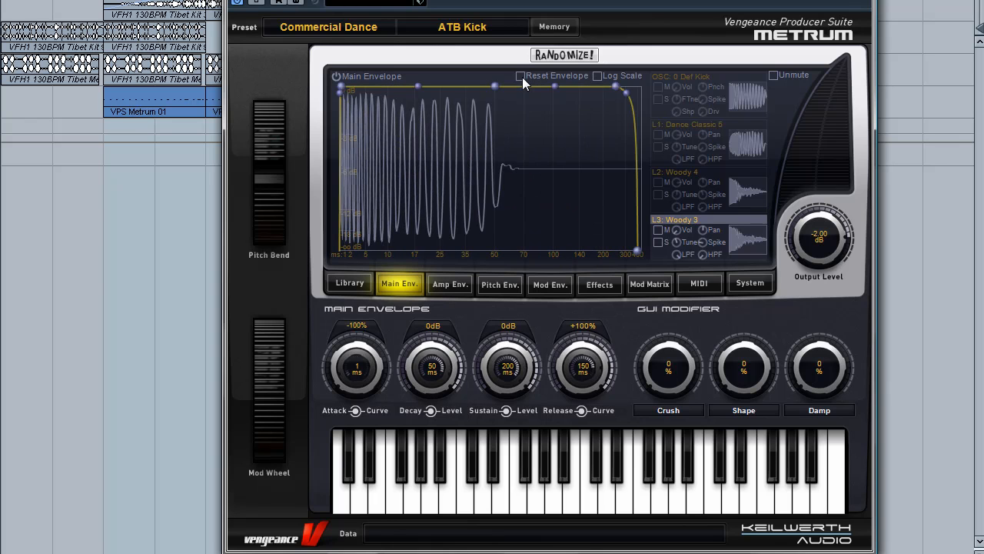
left_click(598, 77)
left_click(597, 76)
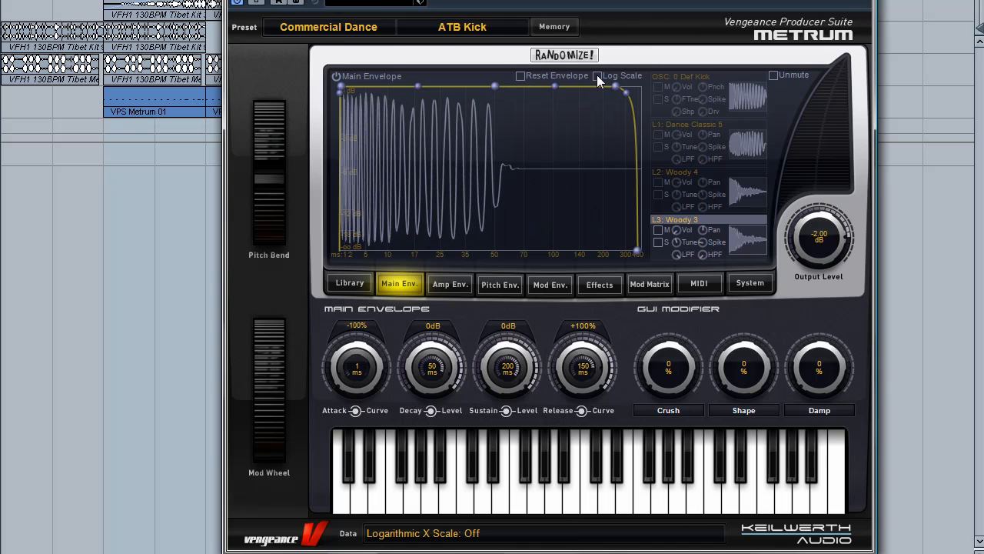
Examine the individual amp envelopes of layers 3, 2 and 1 and of the oscillator.
left_click(465, 287)
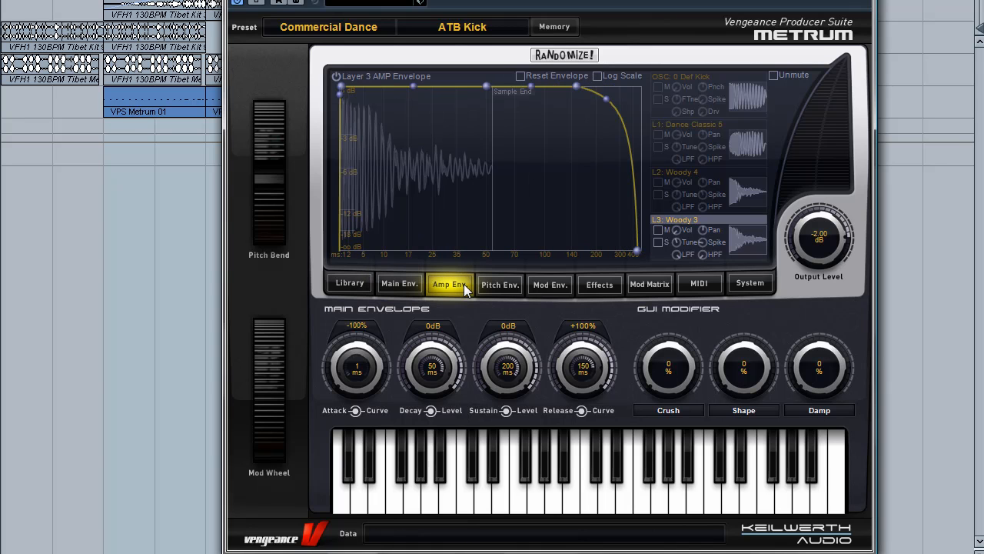
left_click(692, 169)
left_click(690, 121)
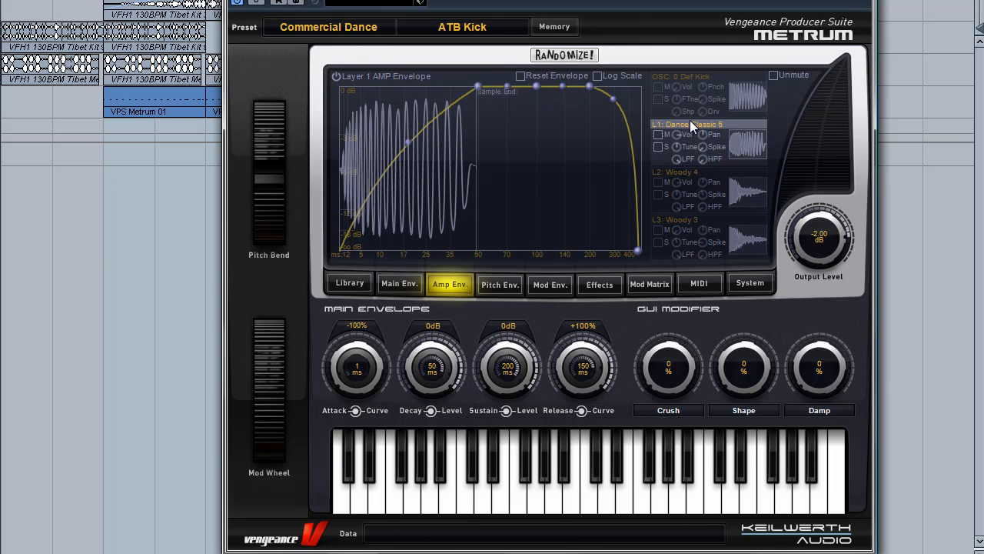
left_click(682, 76)
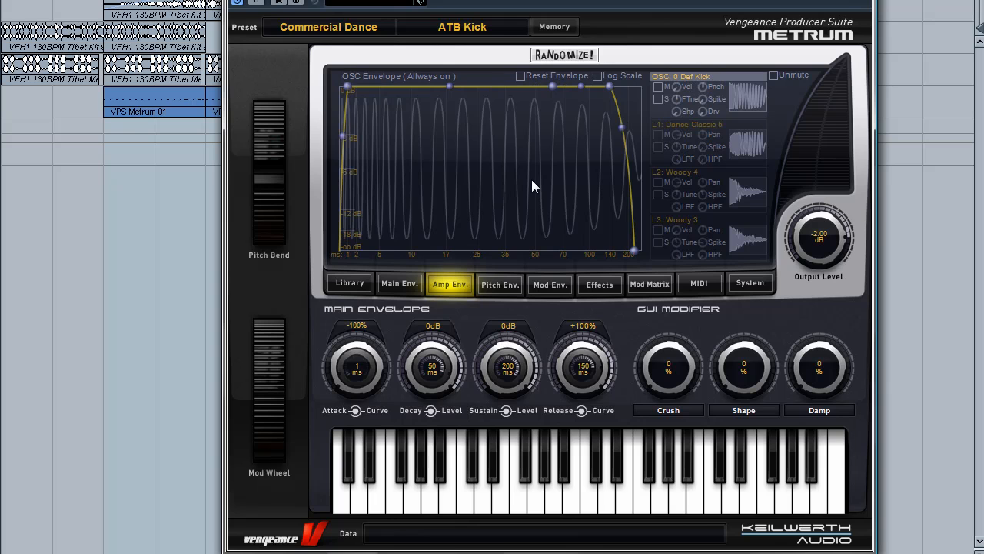
Compare the oscillator's pitch envelope with the pitch envelopes of layers 1, 2 and 3.
left_click(500, 285)
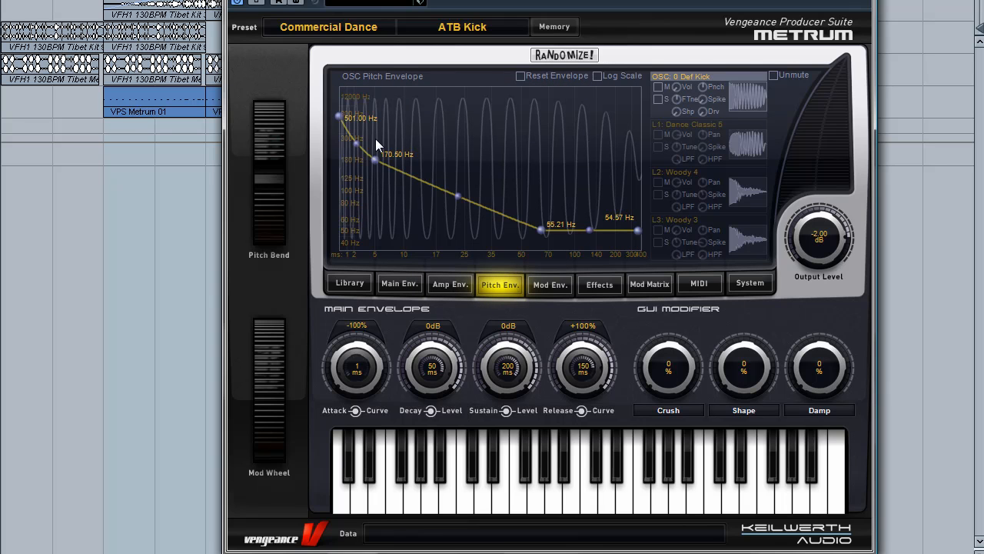
left_click(672, 127)
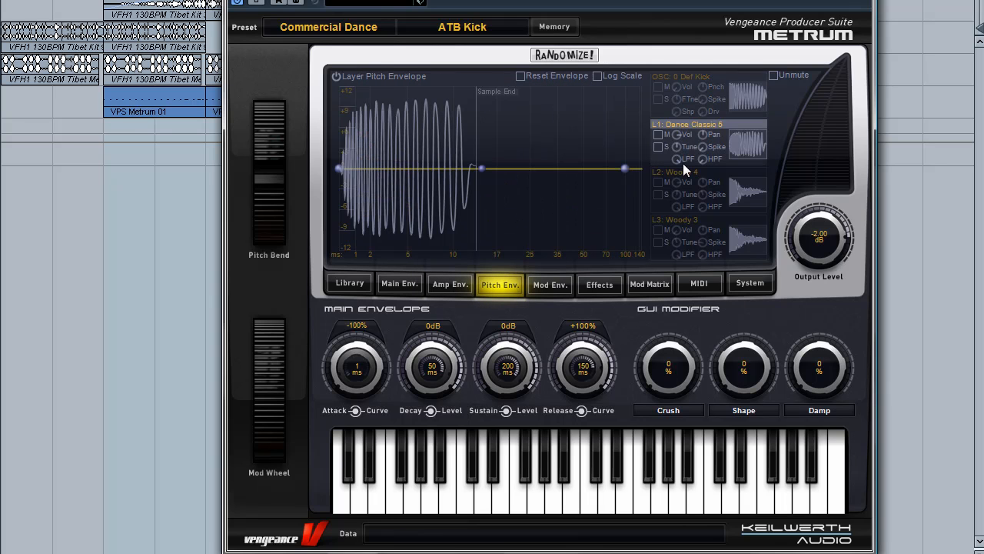
left_click(681, 74)
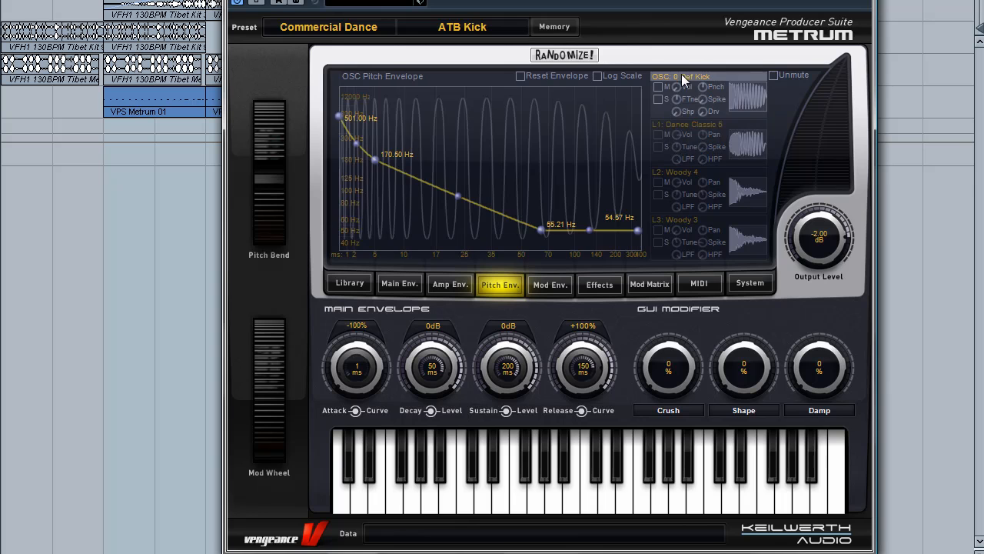
left_click(678, 125)
left_click(685, 173)
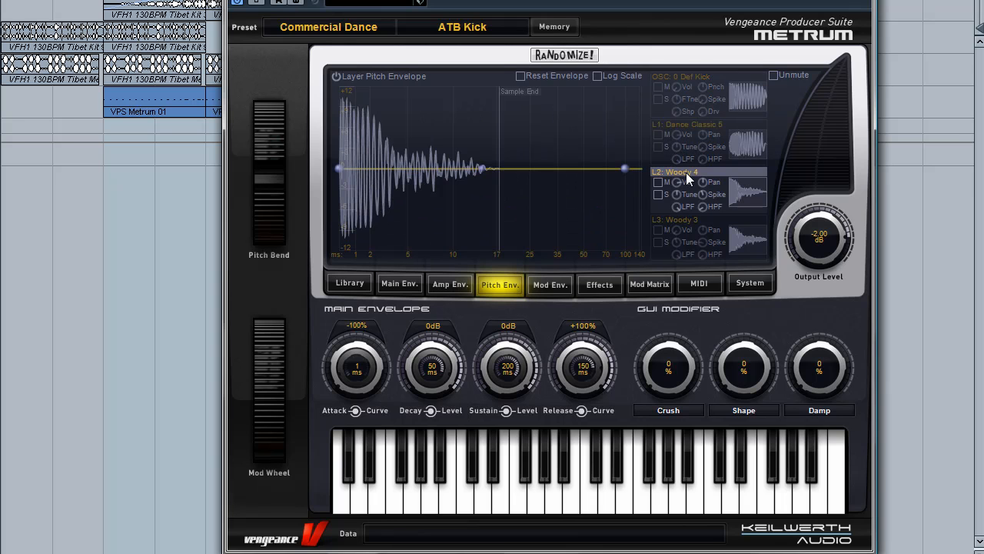
left_click(683, 221)
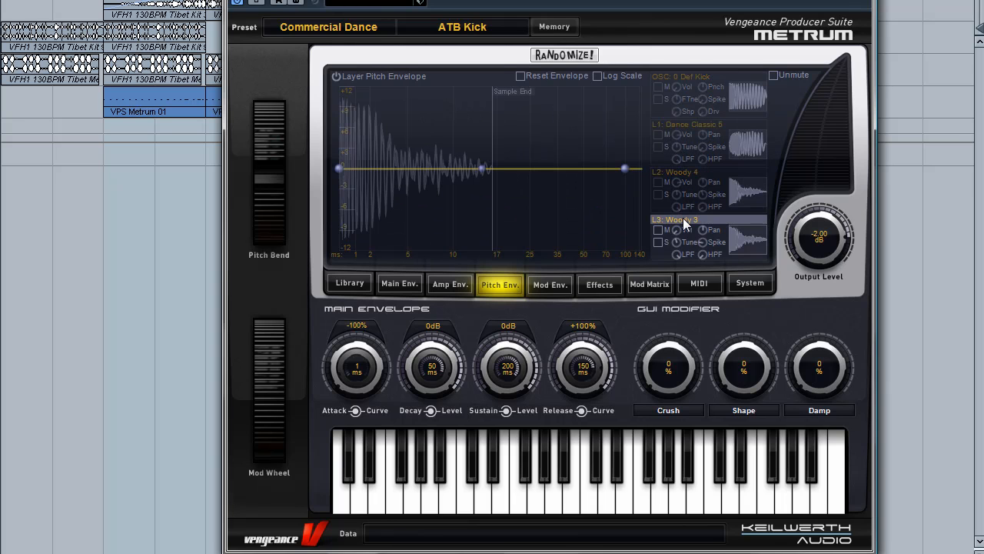
Solo the oscillator at a higher volume and lower its pitch envelope's decay point to 232.50 Hz.
left_click(671, 75)
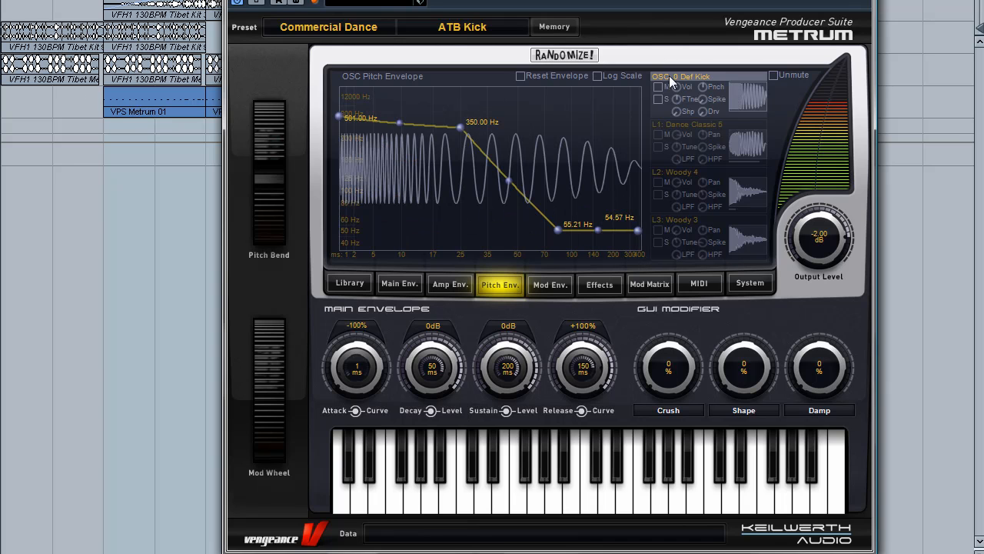
left_click_drag(674, 85, 684, 68)
left_click(657, 99)
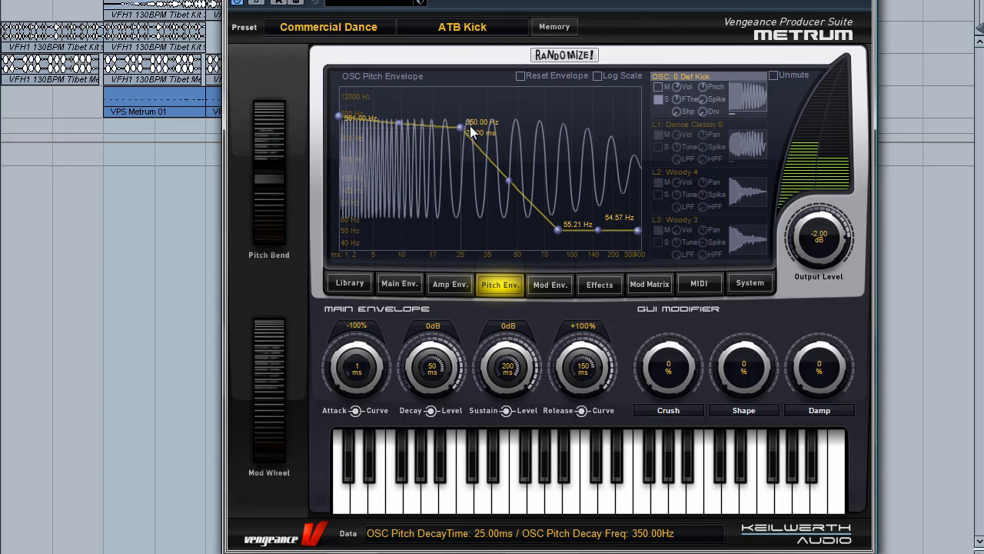
left_click_drag(459, 127, 421, 134)
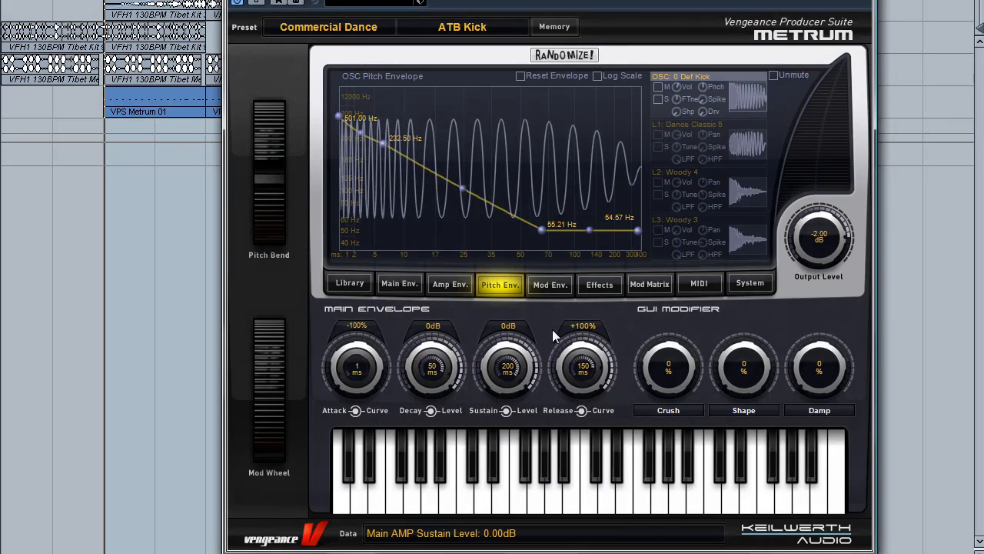
Examine the ATB Kick's modulation envelope and its modulation matrix assignments.
left_click(559, 285)
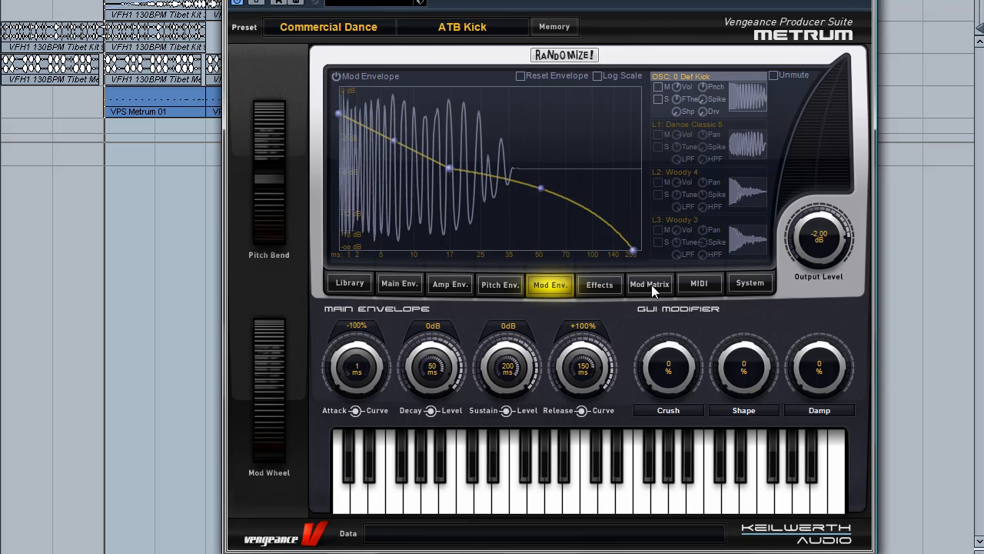
left_click(651, 285)
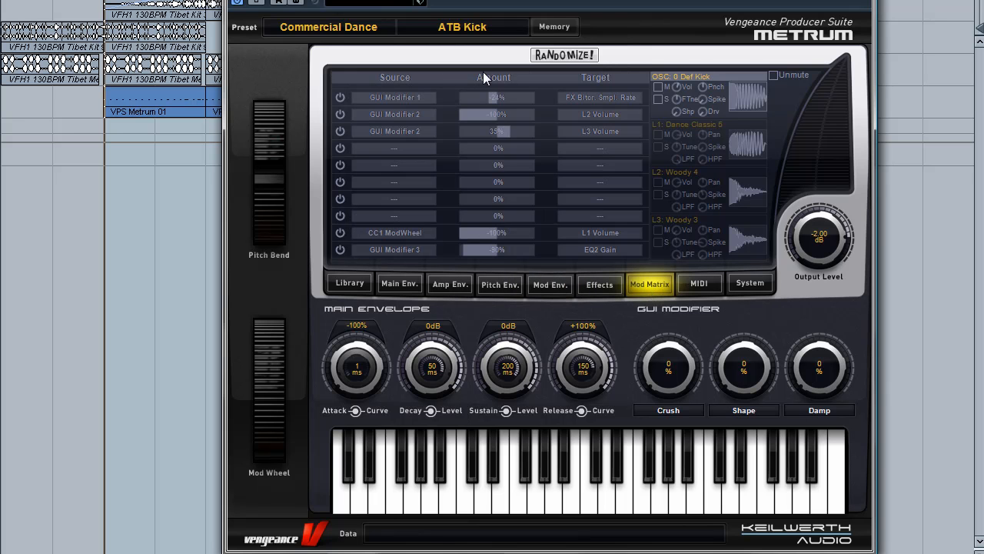